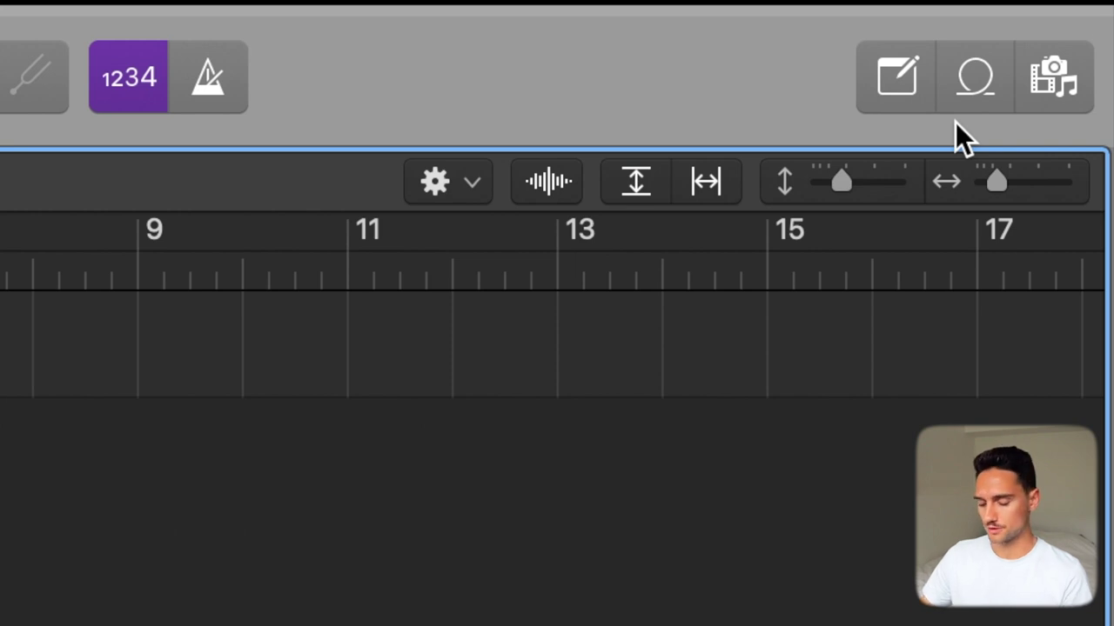
- Open the Loop Browser with the O key to show Apple Loops
key("o")
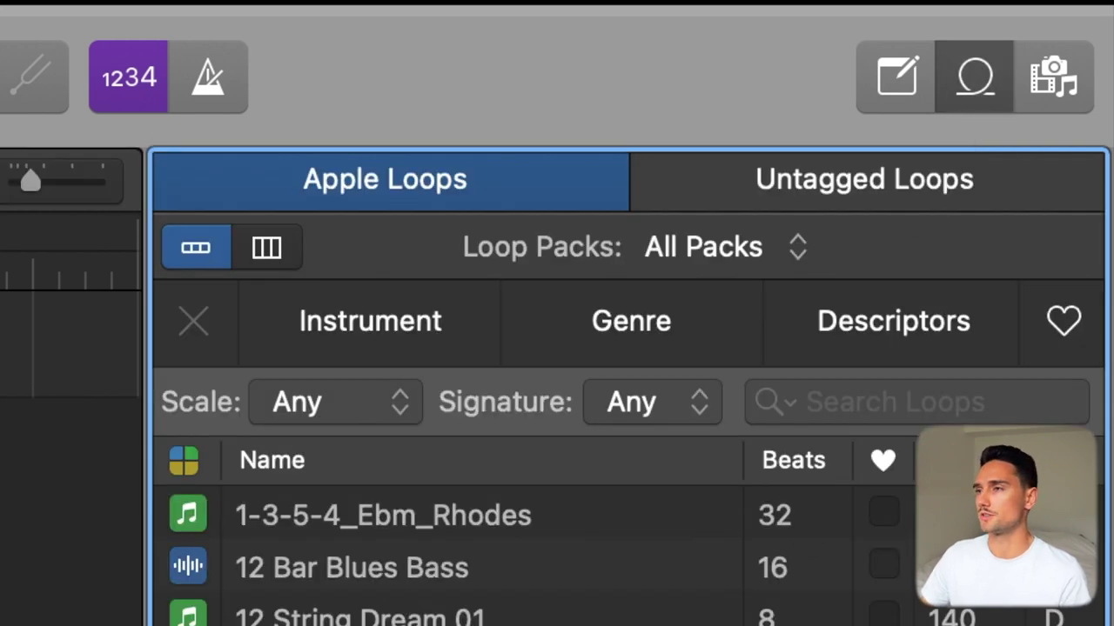
- Use Logic Pro > Sound Library > Download All Available Sounds to fetch every sound
scroll(929, 396, "down", 5)
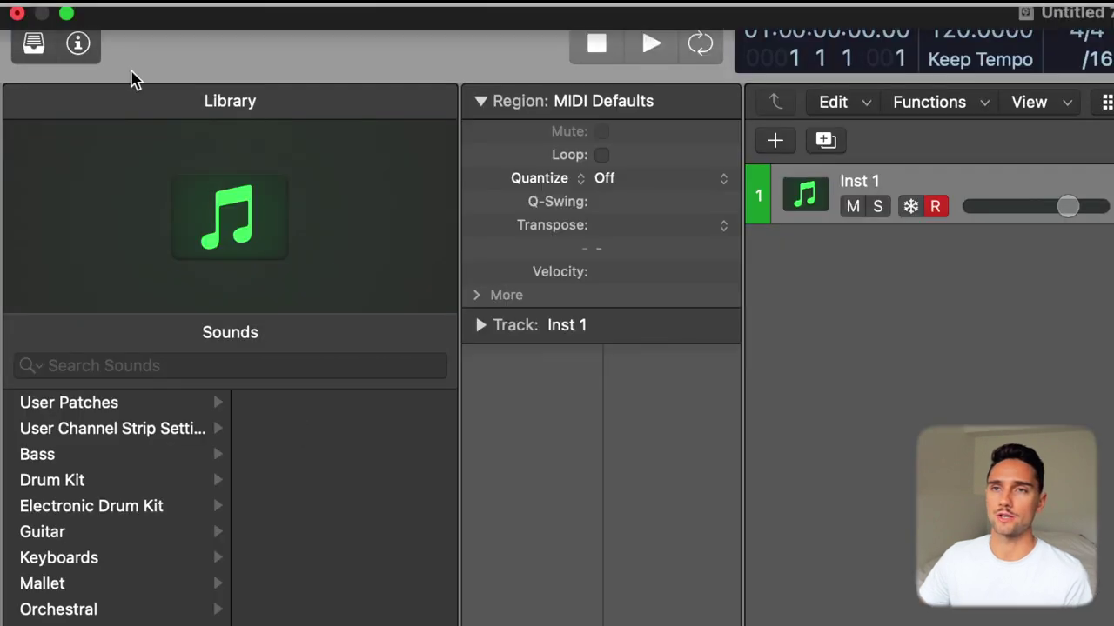
mouse_move(66, 13)
left_click(108, 17)
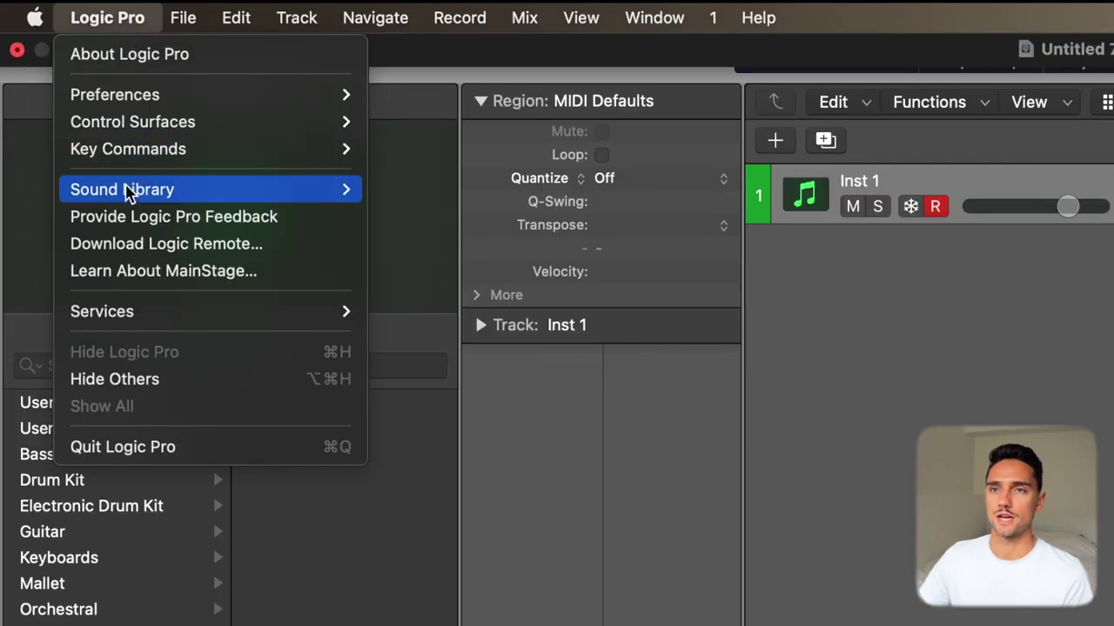
mouse_move(130, 192)
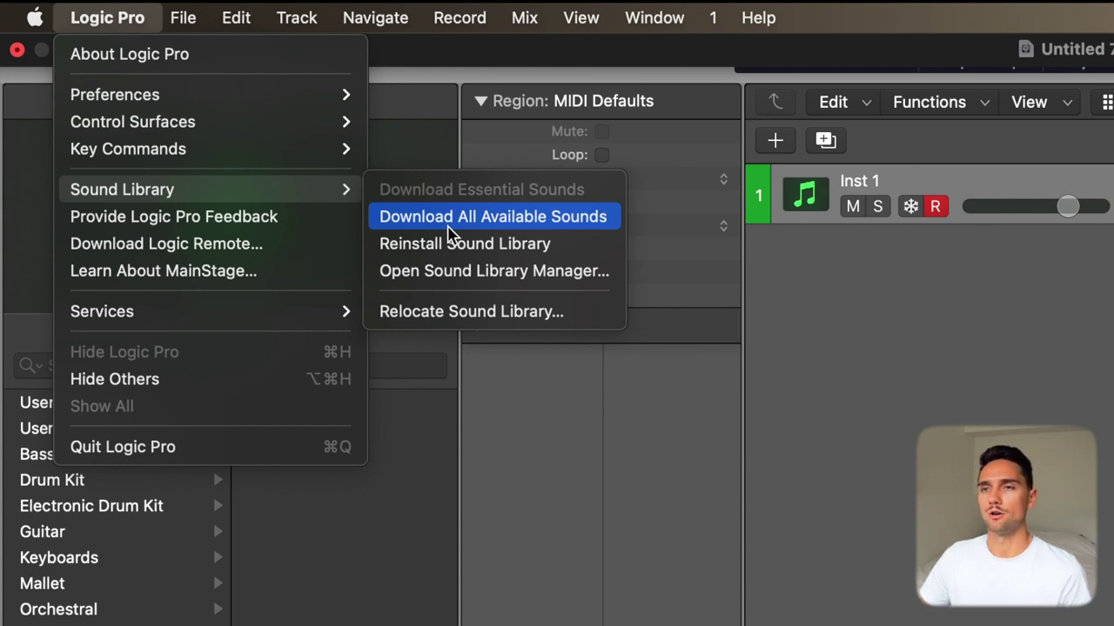
left_click(474, 217)
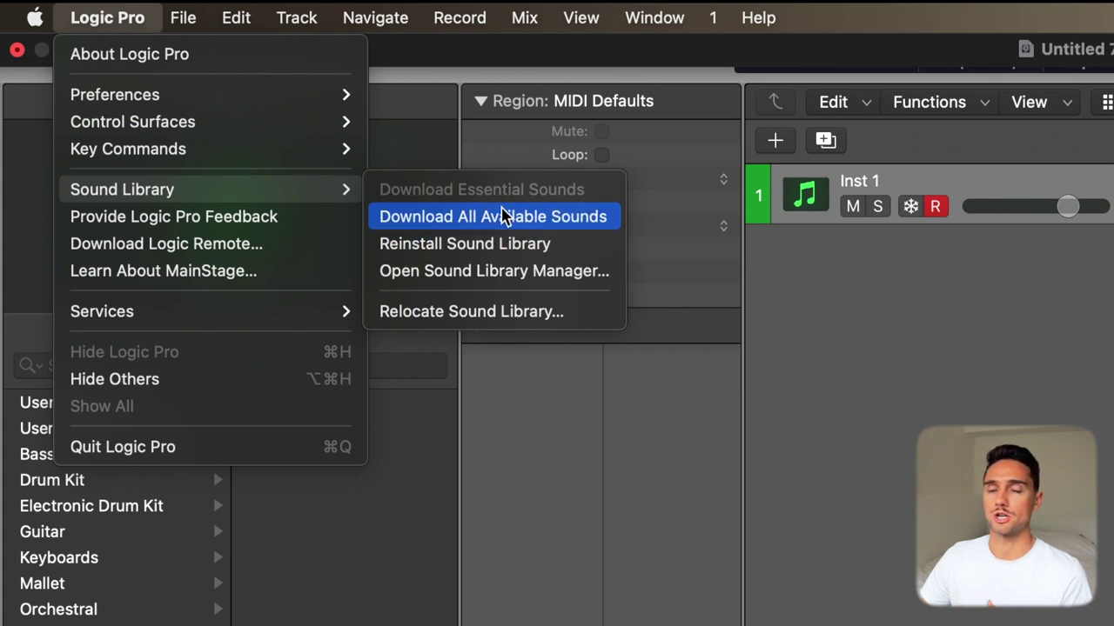
left_click(495, 217)
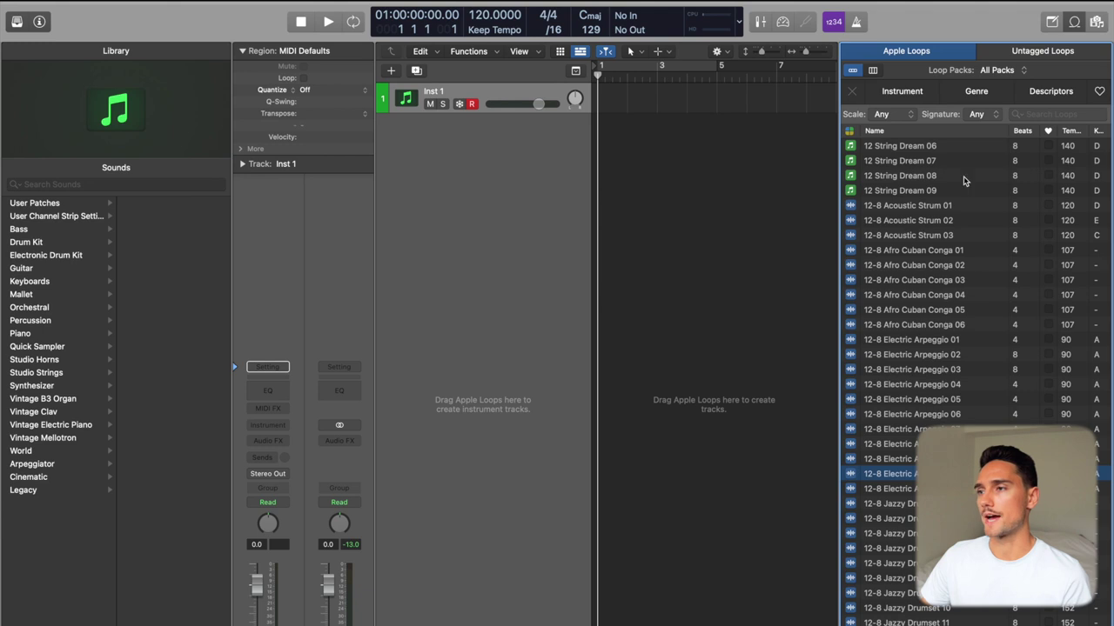
- Preview the Euro Hero Synth 02 loop, then switch to the Untagged Loops tab
scroll(949, 392, "down", 20)
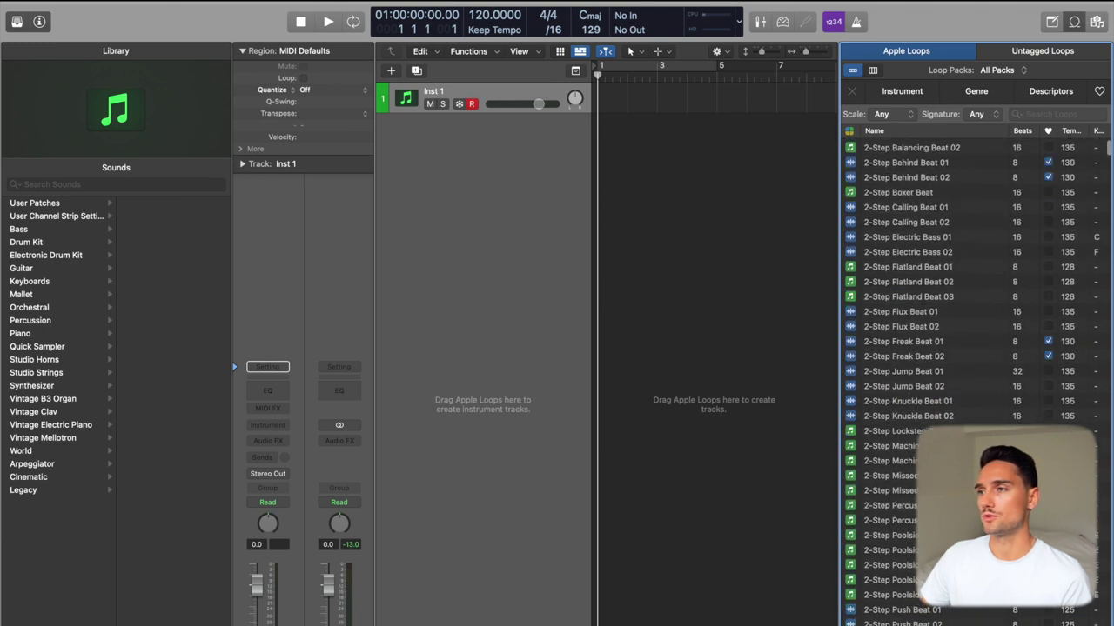
scroll(948, 392, "down", 6)
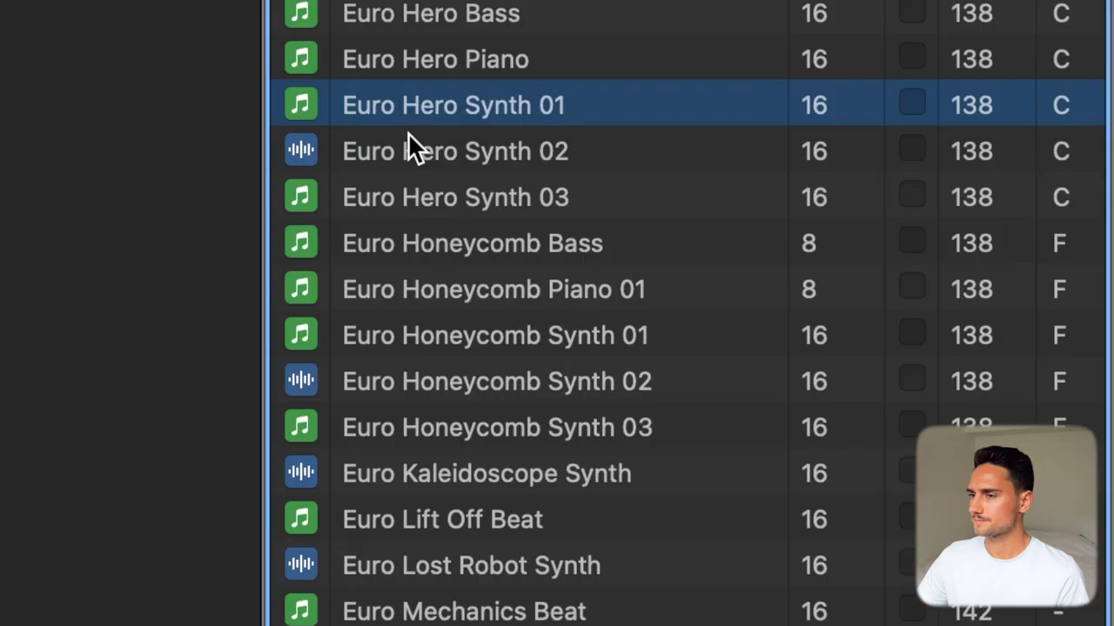
left_click(422, 151)
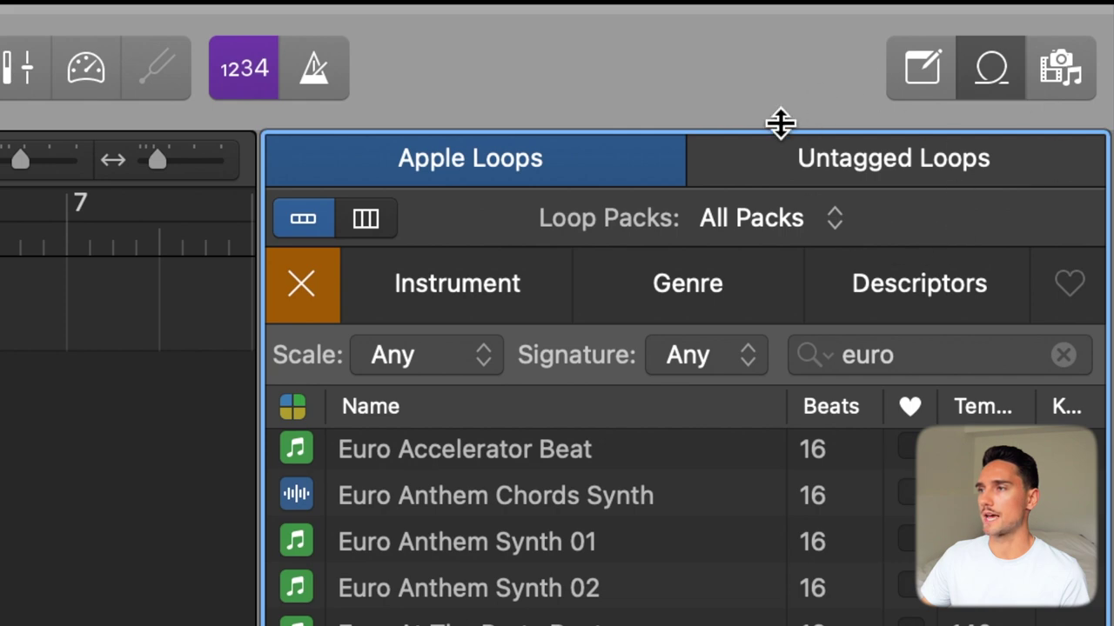
left_click(874, 162)
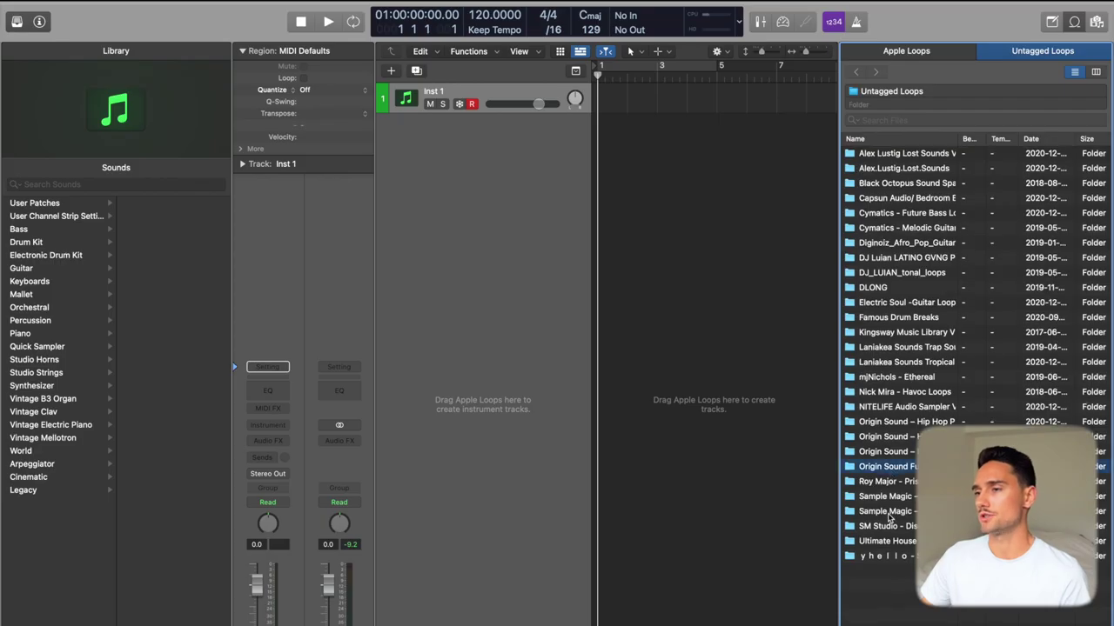
- Open Alex.Lustig.Lost.Sounds > ALEX_LUSTIG_pianos and widen the Beats and Tempo columns
left_click(887, 515)
left_click(892, 482)
left_click(892, 406)
left_click(894, 304)
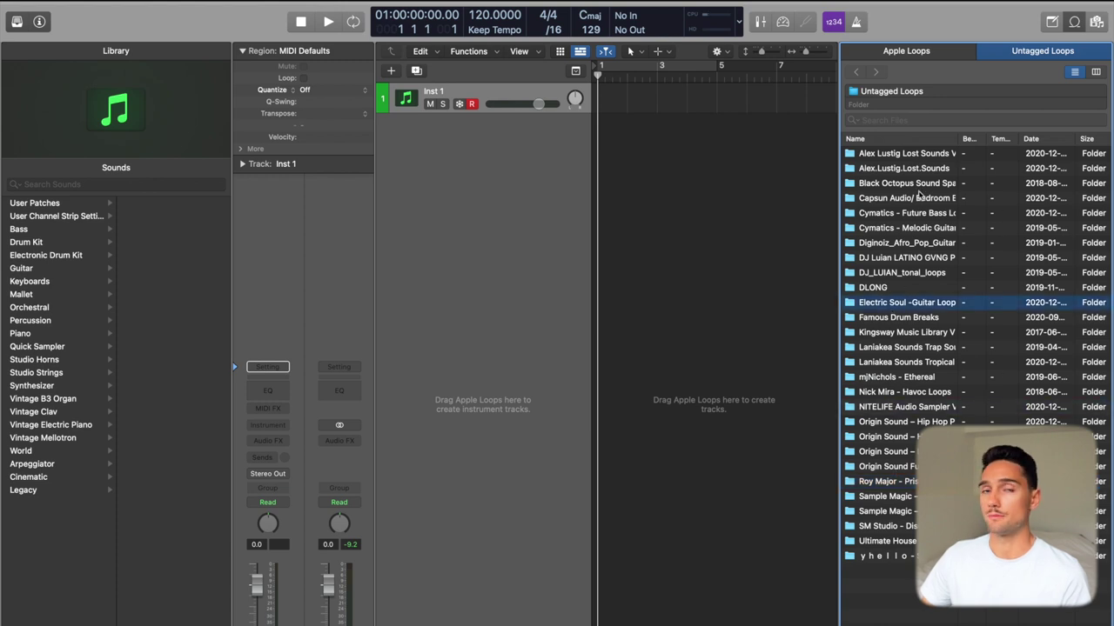
double_click(897, 169)
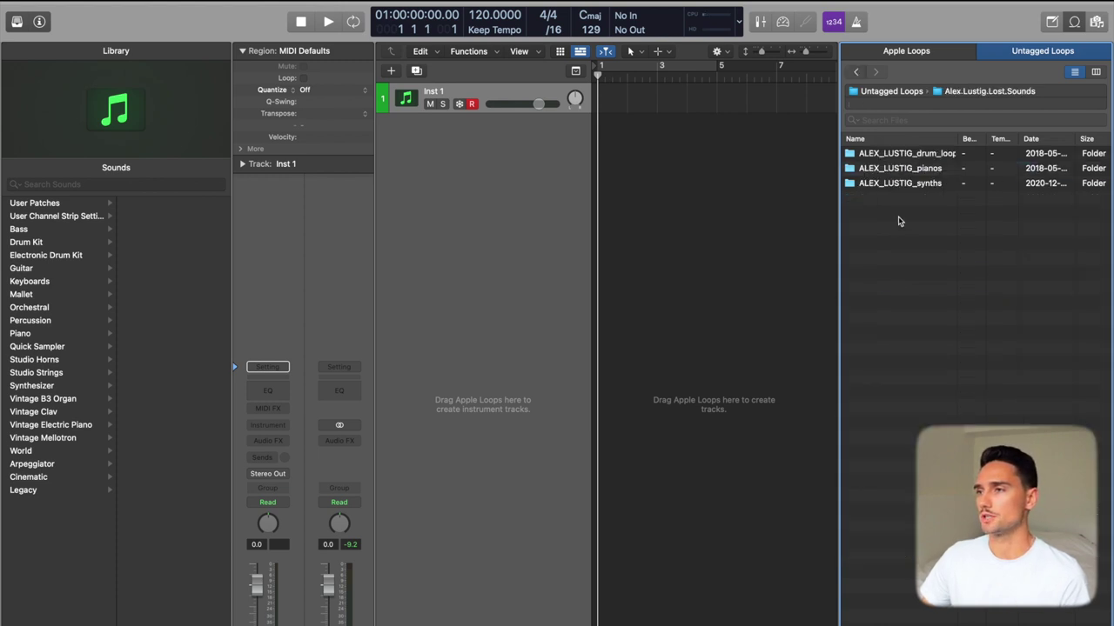
double_click(909, 169)
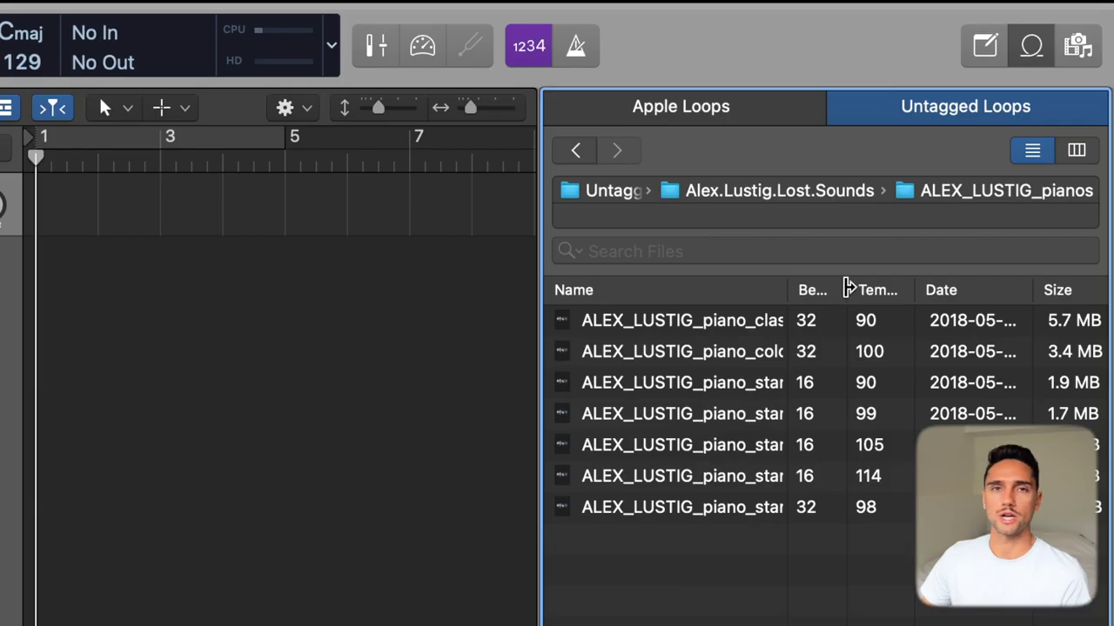
left_click_drag(846, 289, 871, 290)
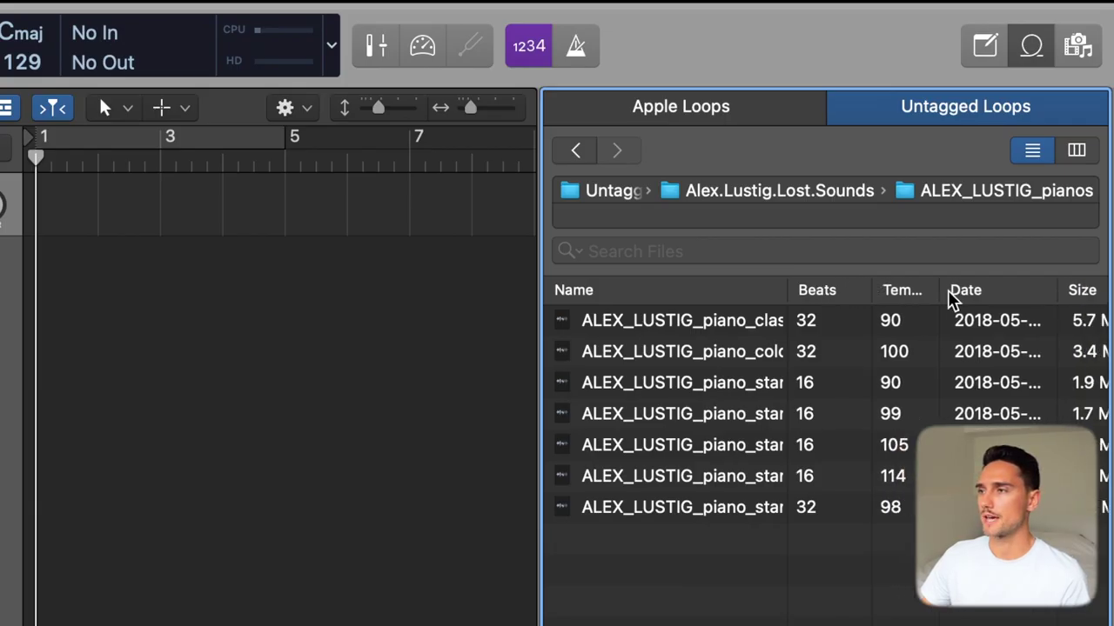
left_click_drag(941, 290, 1029, 293)
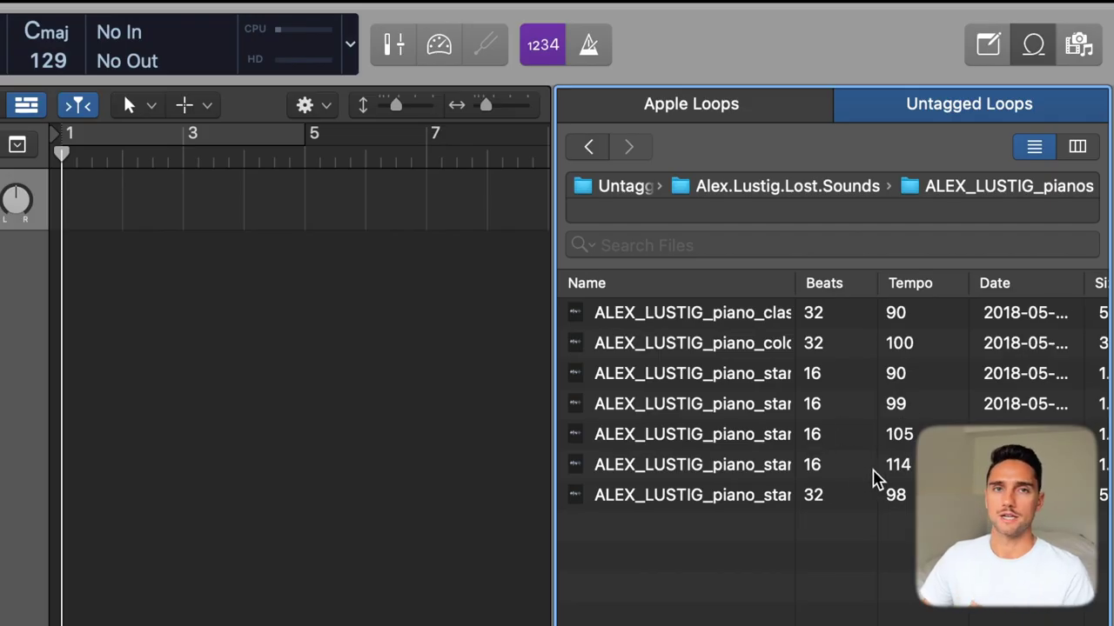
- Audition the piano loops, including the 105 BPM and 90 BPM ones, stepping with arrow keys
left_click(736, 318)
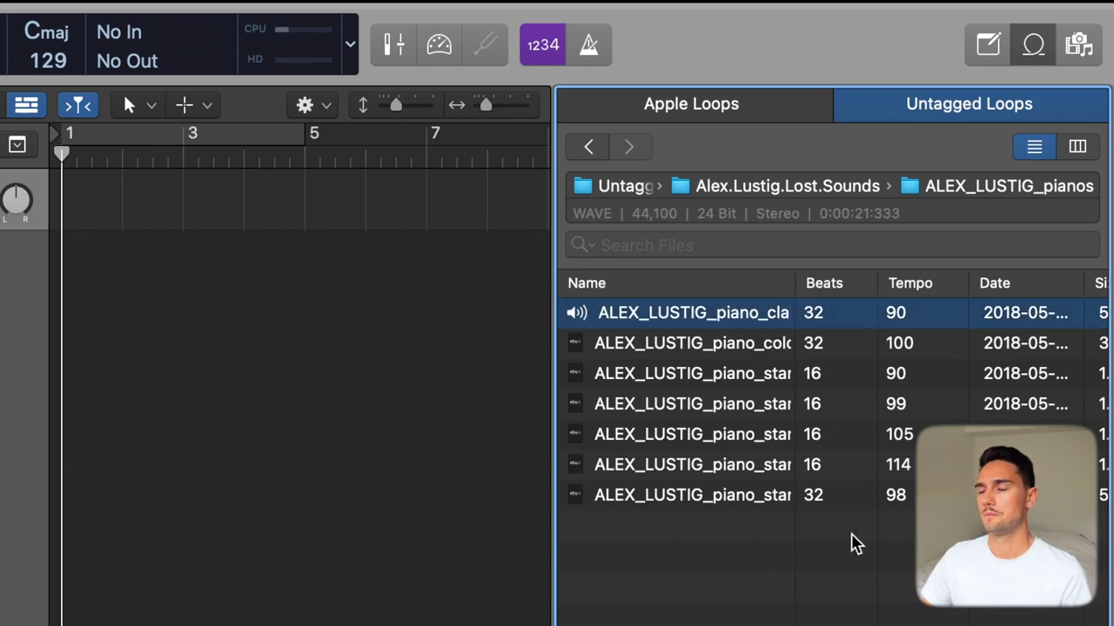
left_click(757, 434)
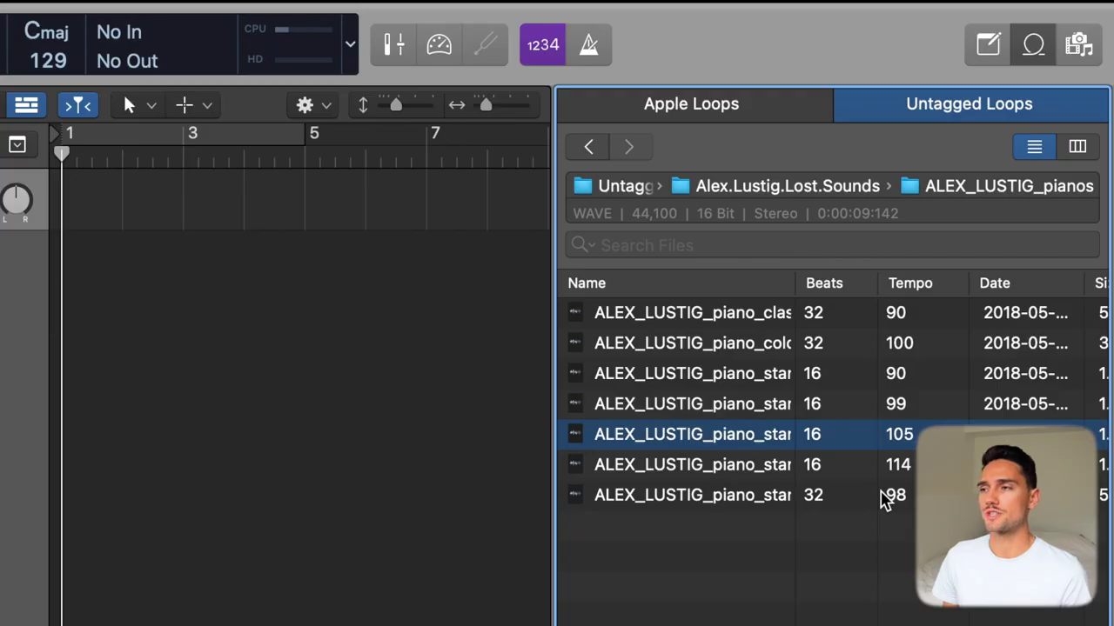
key("Up")
key("Up")
key("Up")
key("Up")
key("Down")
key("Down")
key("Down")
key("Down")
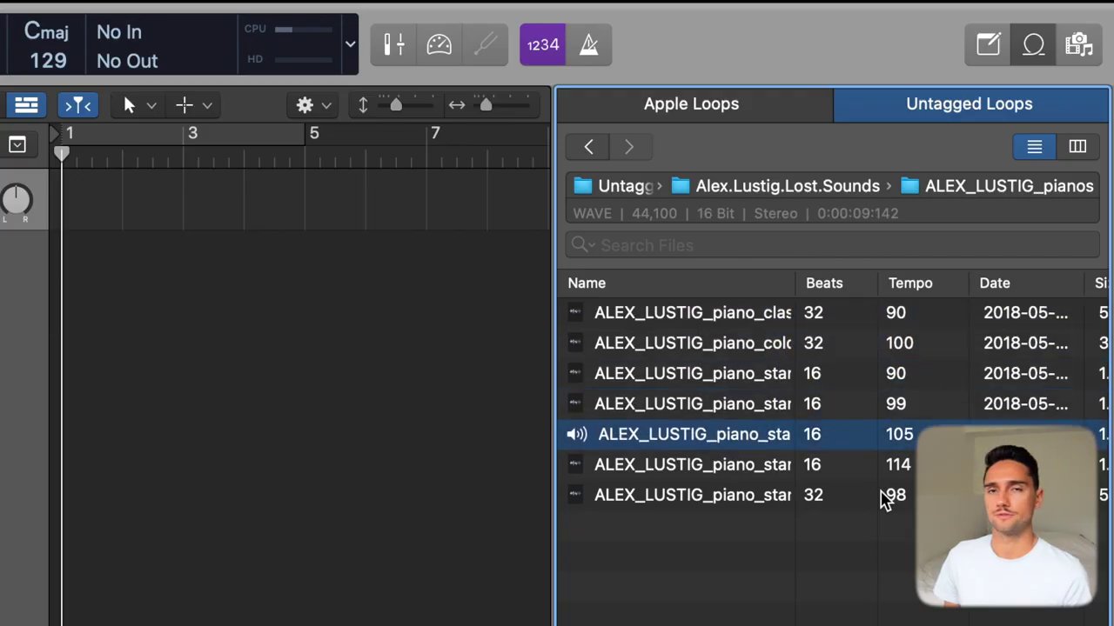
key("Up")
key("Up")
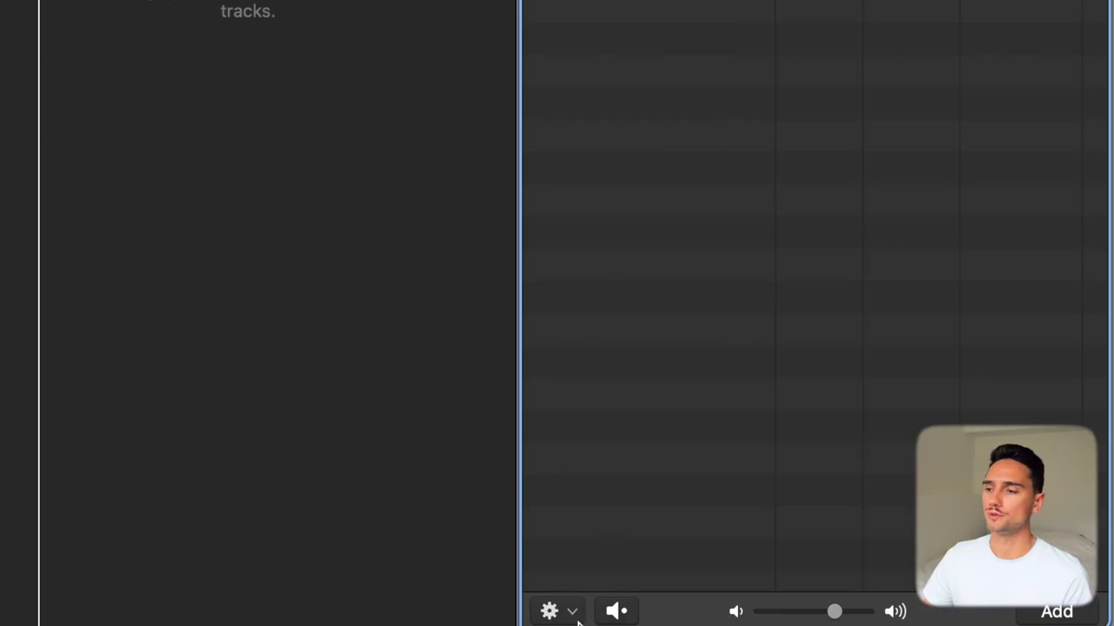
- Change the gear menu's Preview tempo option, then go back to Alex.Lustig.Lost.Sounds
left_click(570, 614)
mouse_move(597, 579)
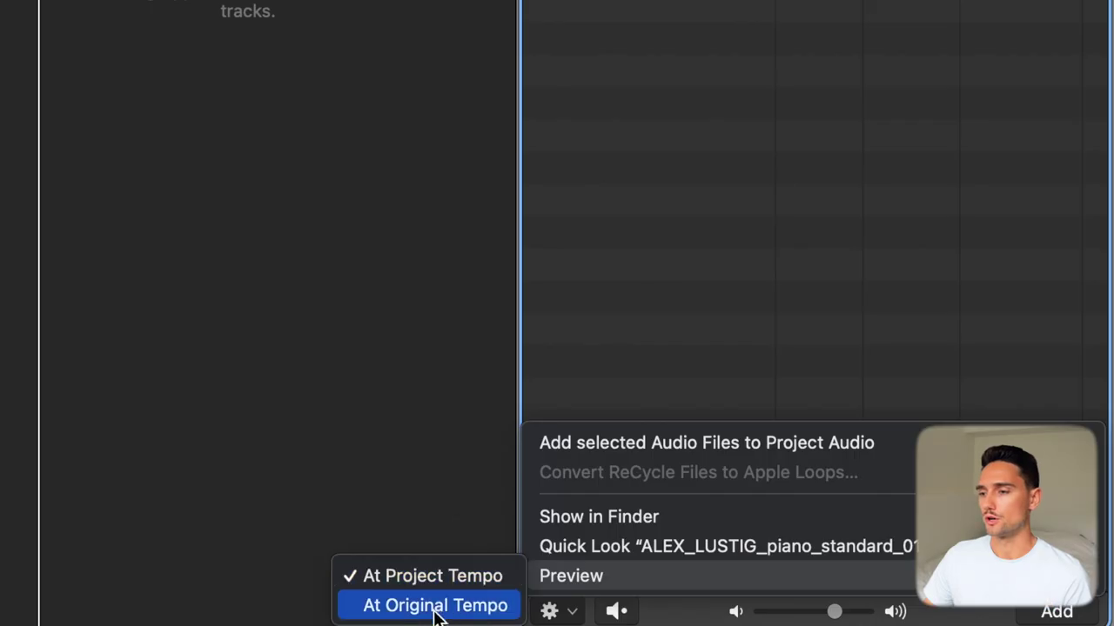
left_click(434, 607)
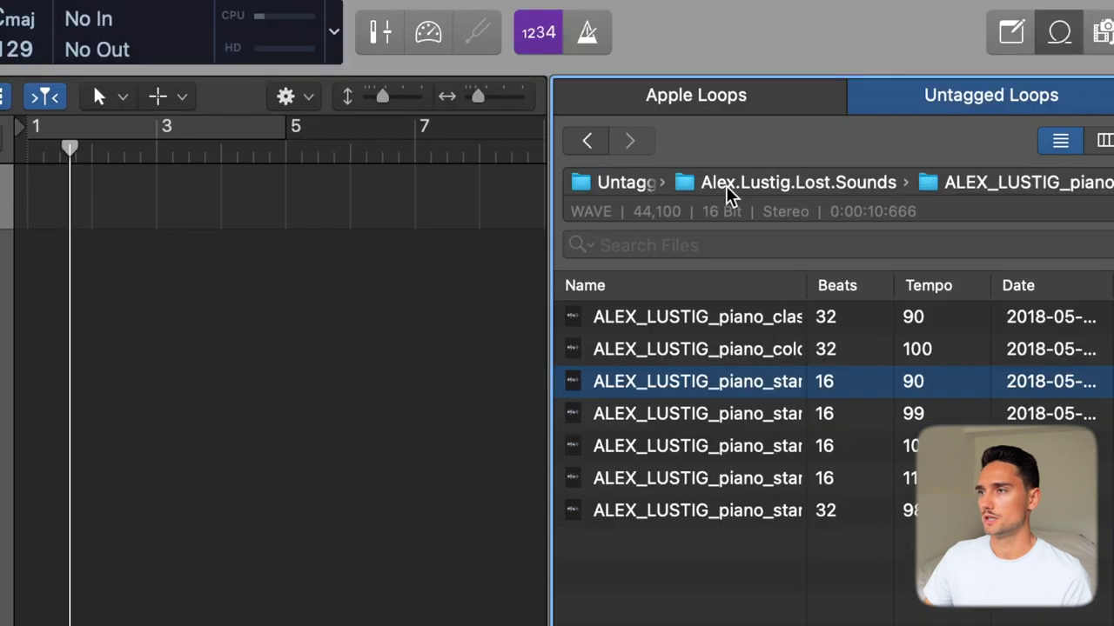
left_click(728, 193)
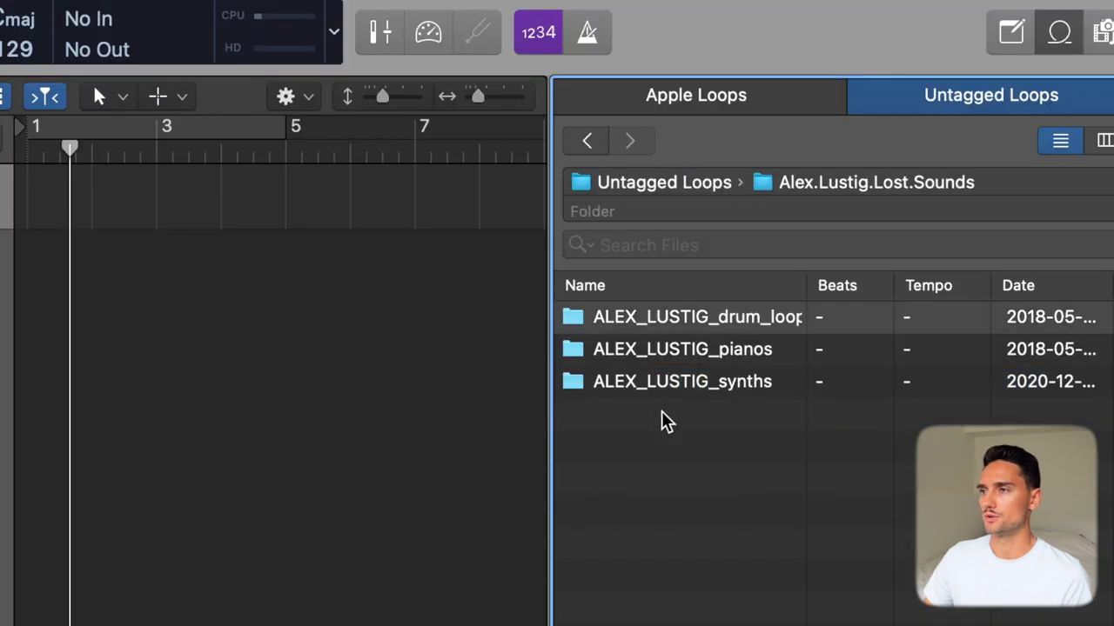
- Open Cymatics - Future Bass Loops > Synth Loops > Synth Arp Loops from Untagged Loops
left_click(669, 186)
double_click(713, 446)
double_click(712, 349)
double_click(675, 321)
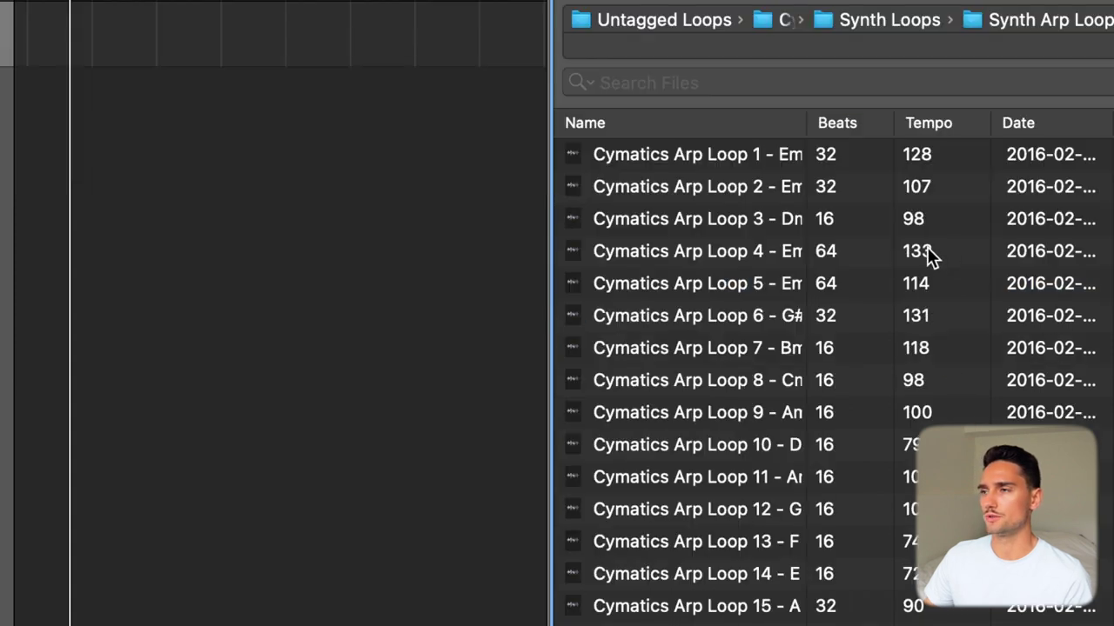
- Preview Cymatics Arp Loops 4, 10 and 17, stopping Arp Loop 10 partway
left_click(927, 251)
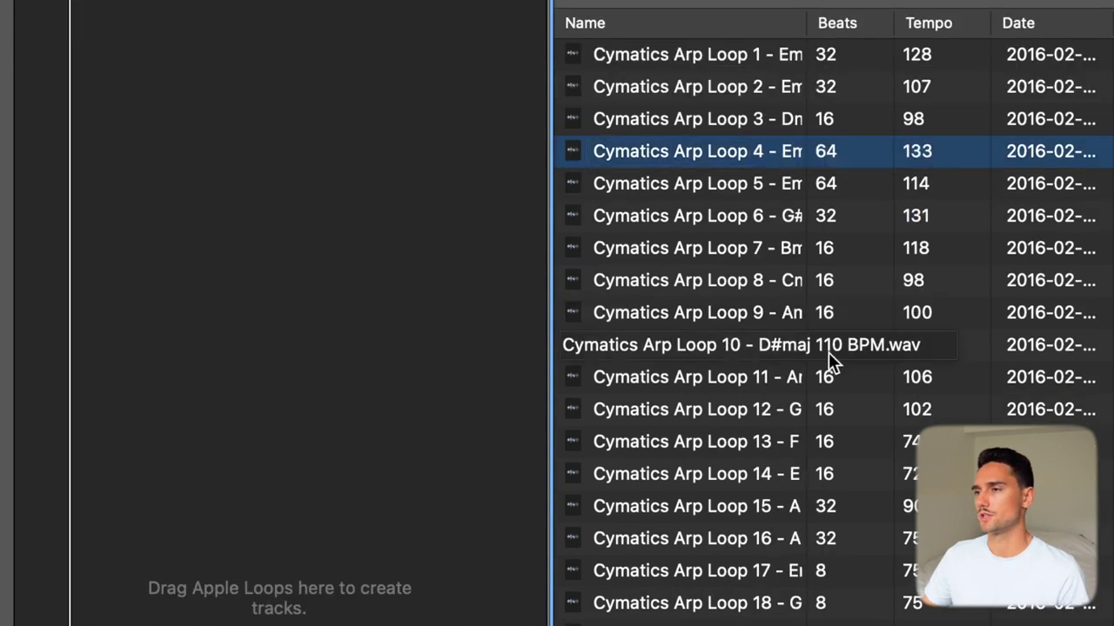
left_click(786, 346)
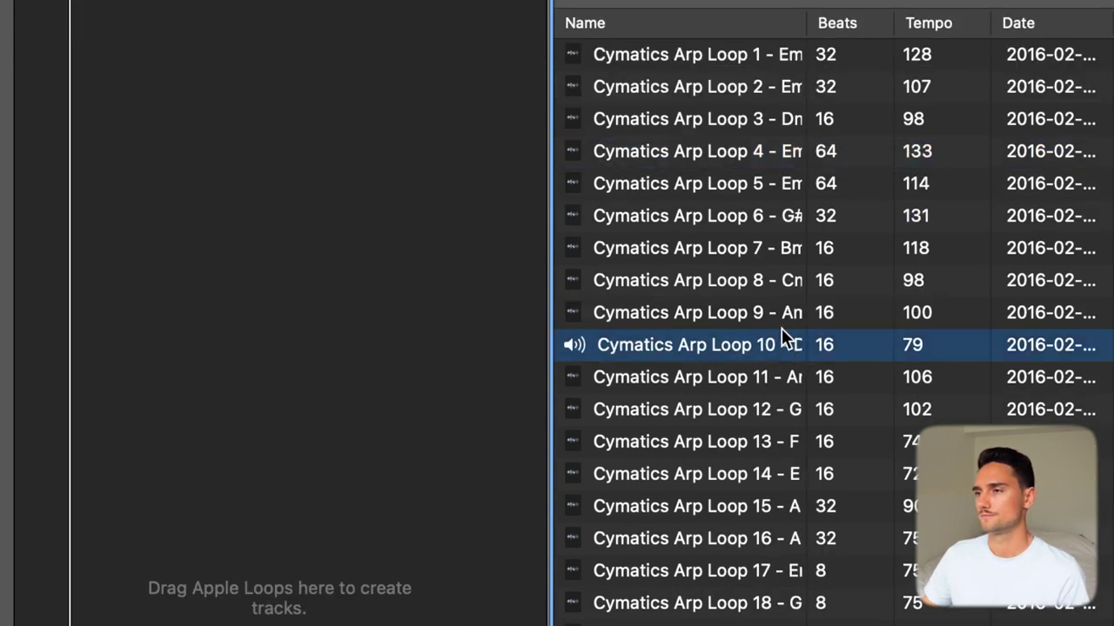
left_click(749, 350)
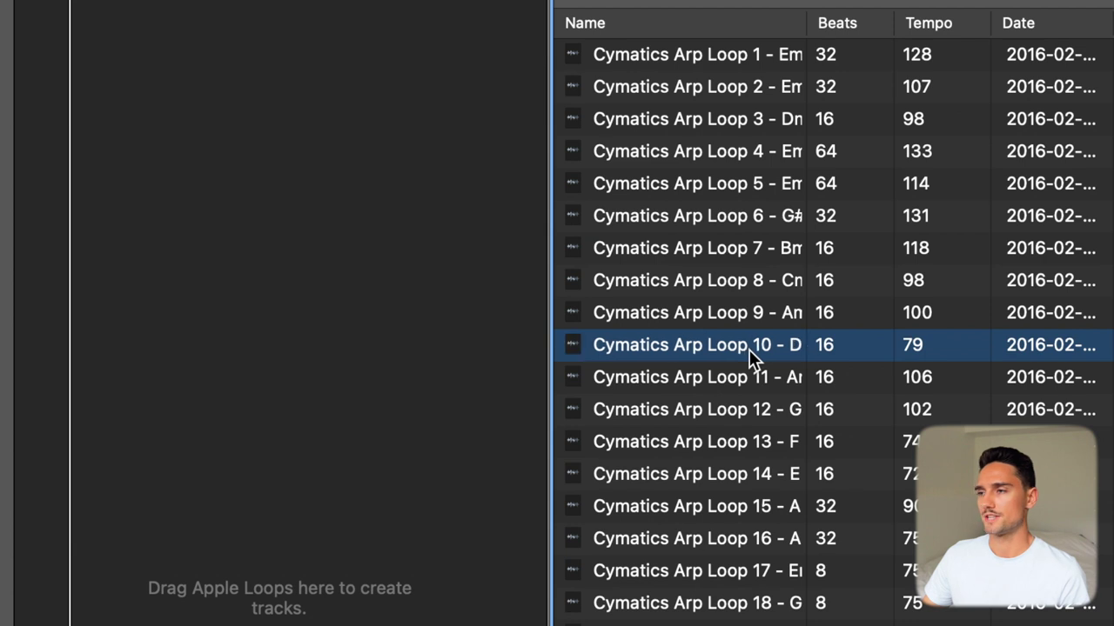
left_click(741, 579)
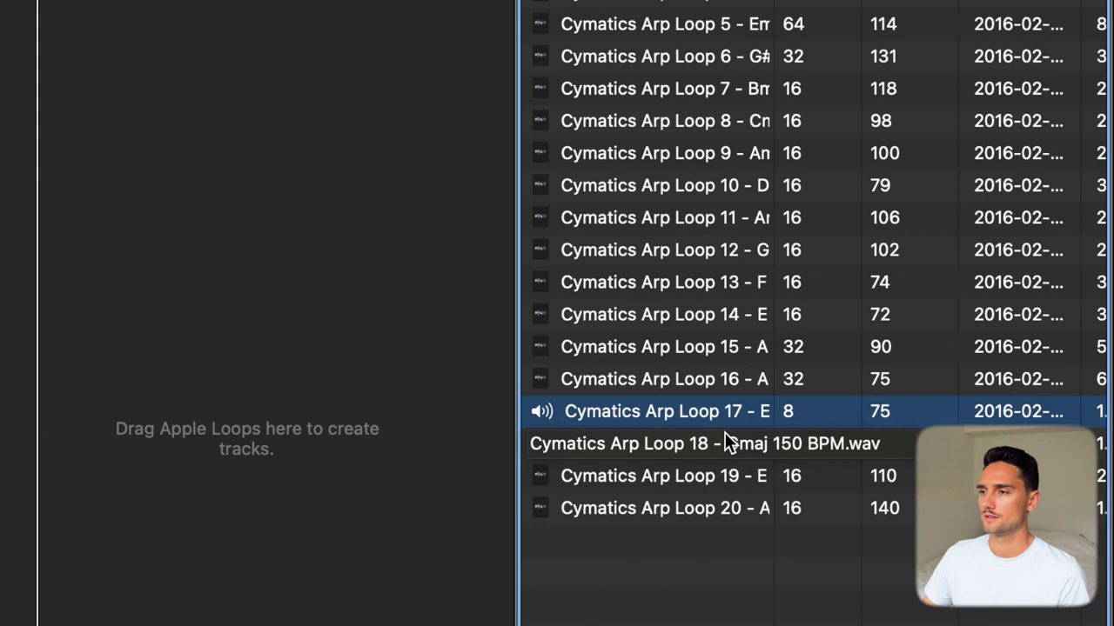
left_click(409, 556)
- Set previews to At Project Tempo, change the project tempo to 180, and reopen Apple Loops
mouse_move(437, 519)
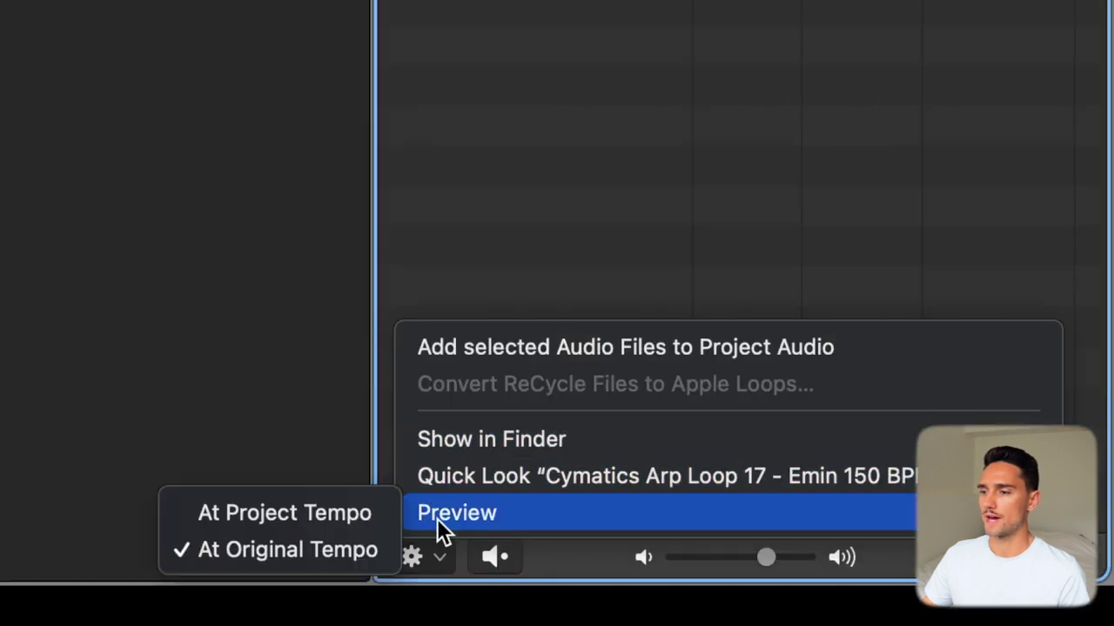
left_click(356, 520)
double_click(468, 31)
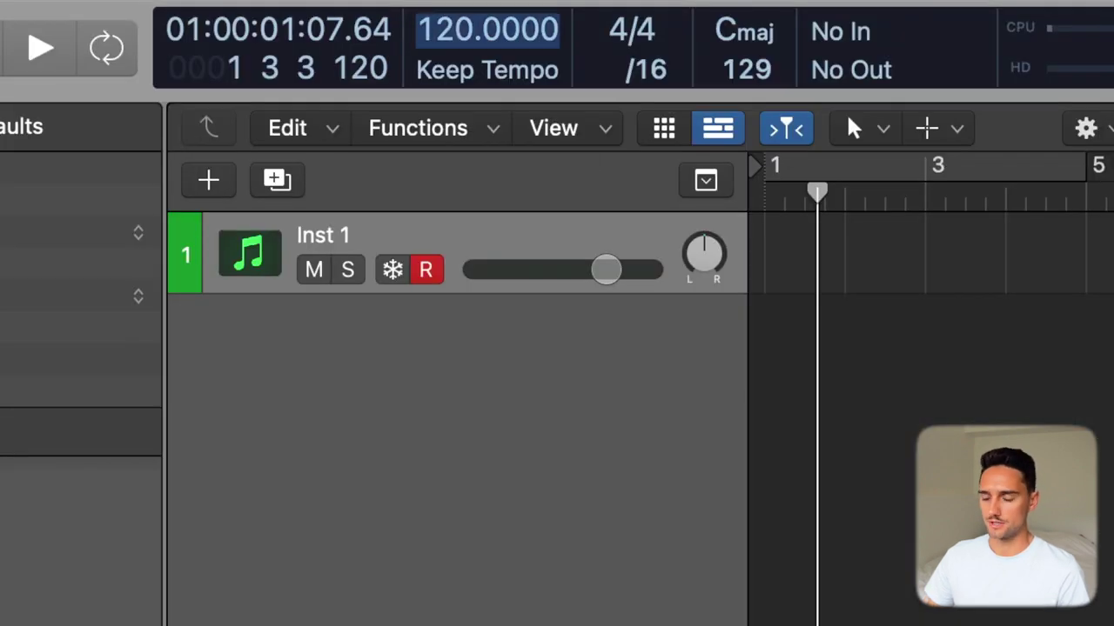
type("180")
key("Return")
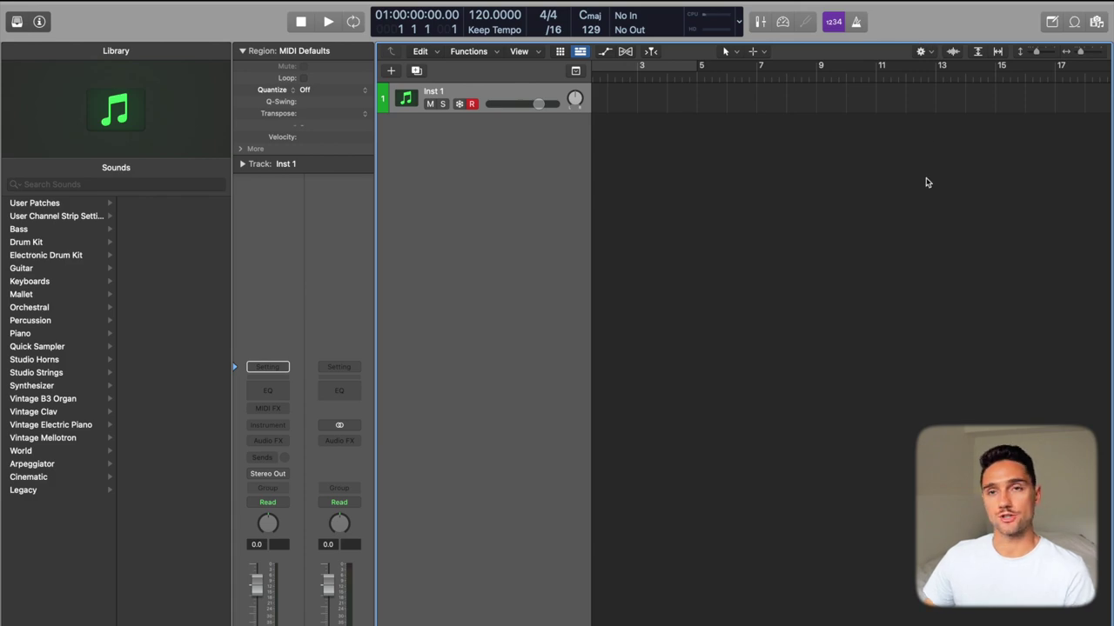
key("o")
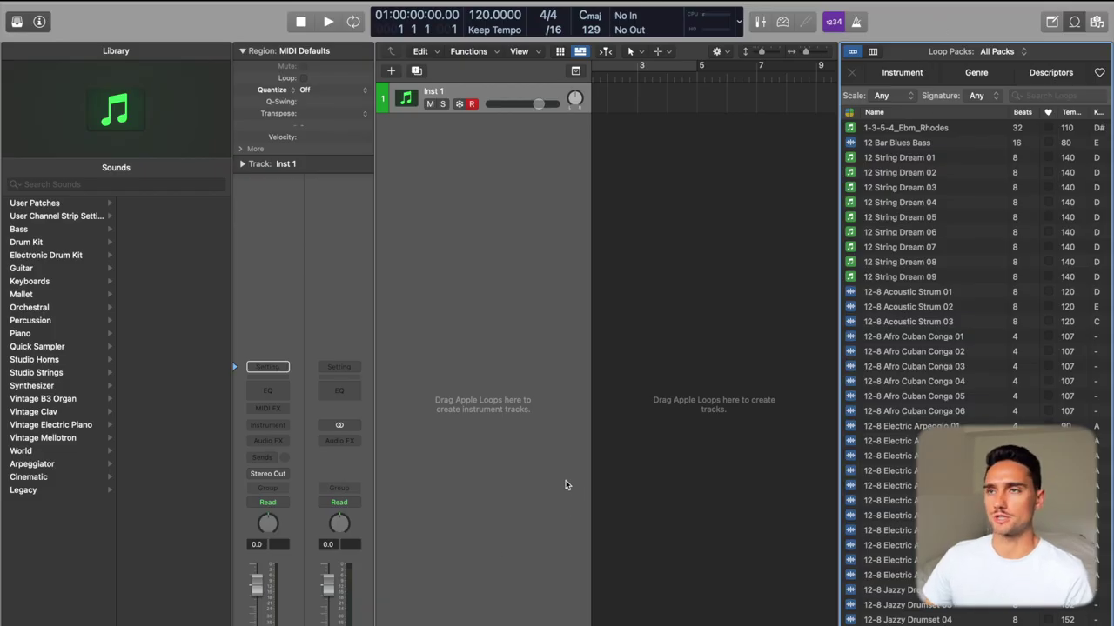
- Exit full screen and drag BBL_90_guitar_long_road_G.wav from Finder's Capsun > Guitars into Logic's loop list
key("ctrl+super+f")
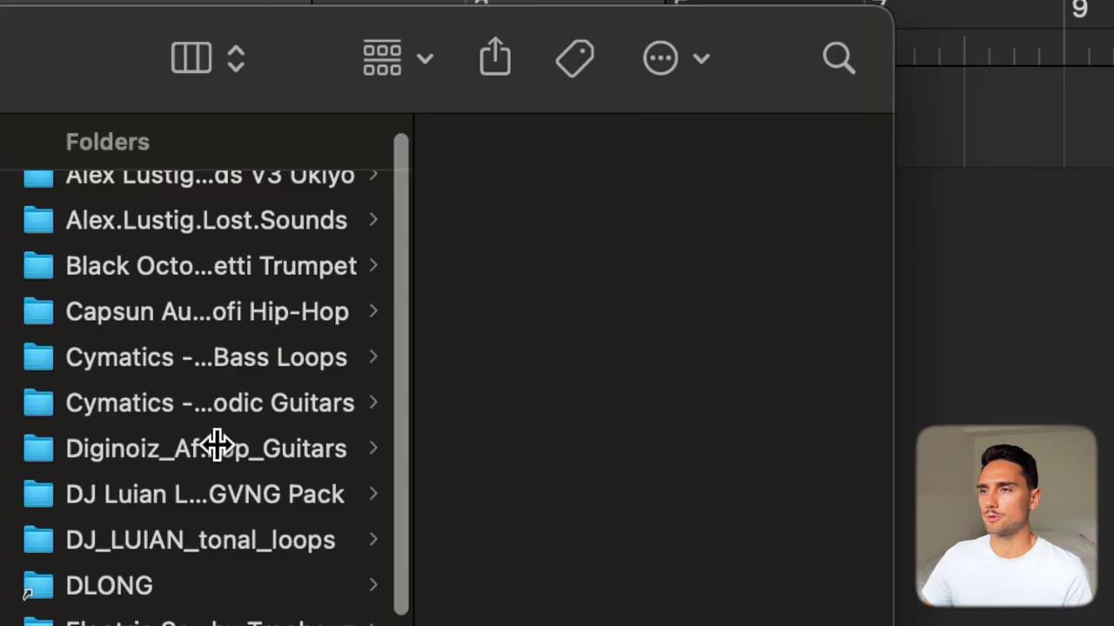
scroll(219, 447, "up", 1)
left_click(189, 340)
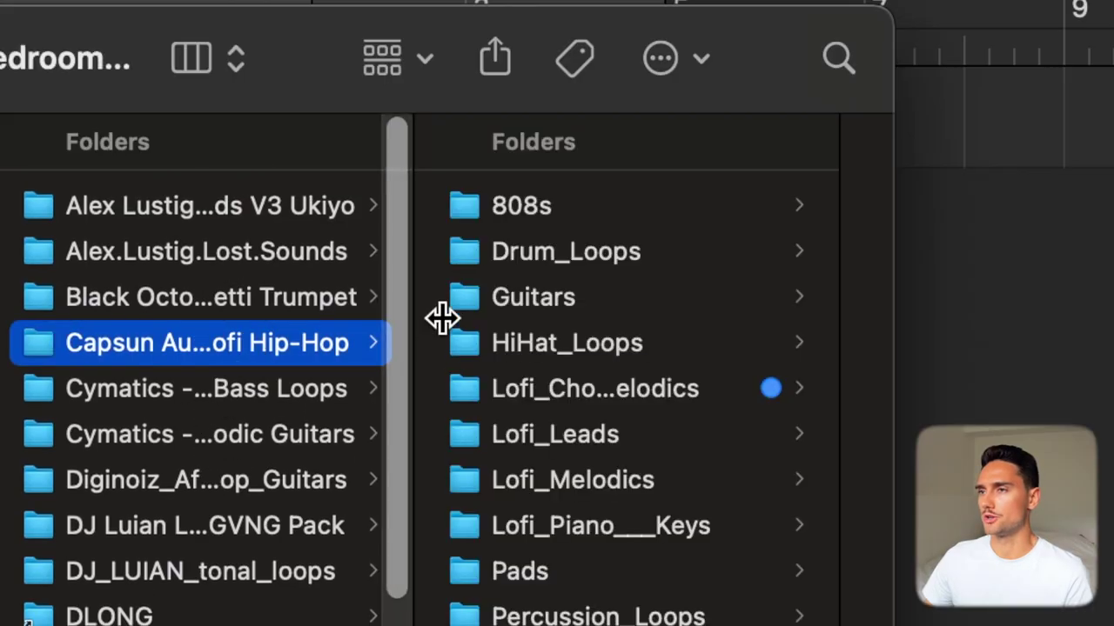
left_click(565, 300)
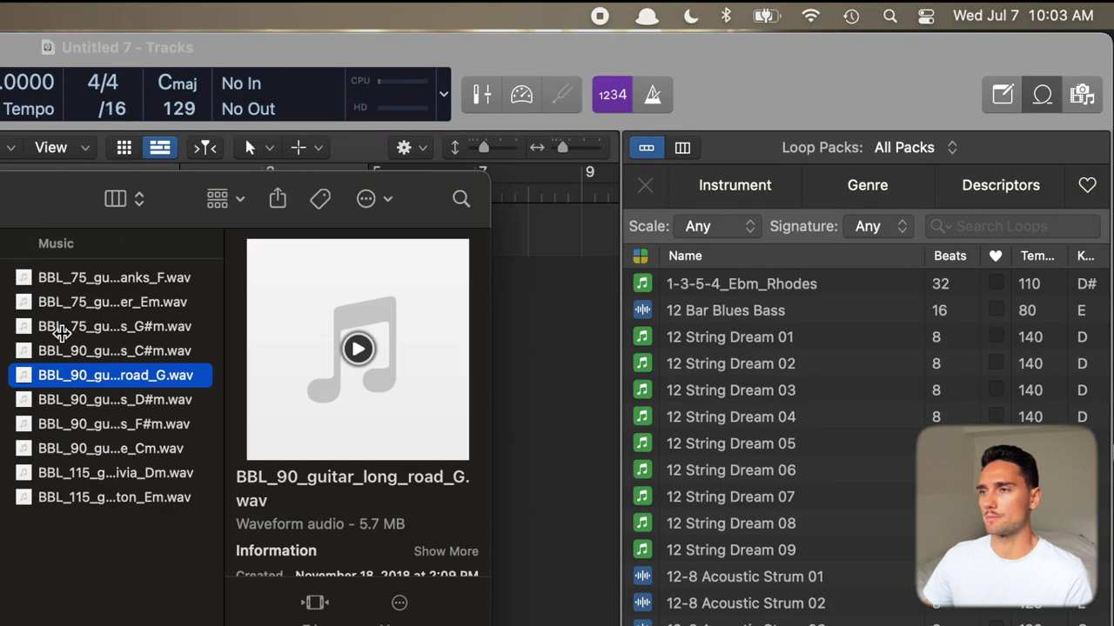
left_click_drag(67, 384, 0, 210)
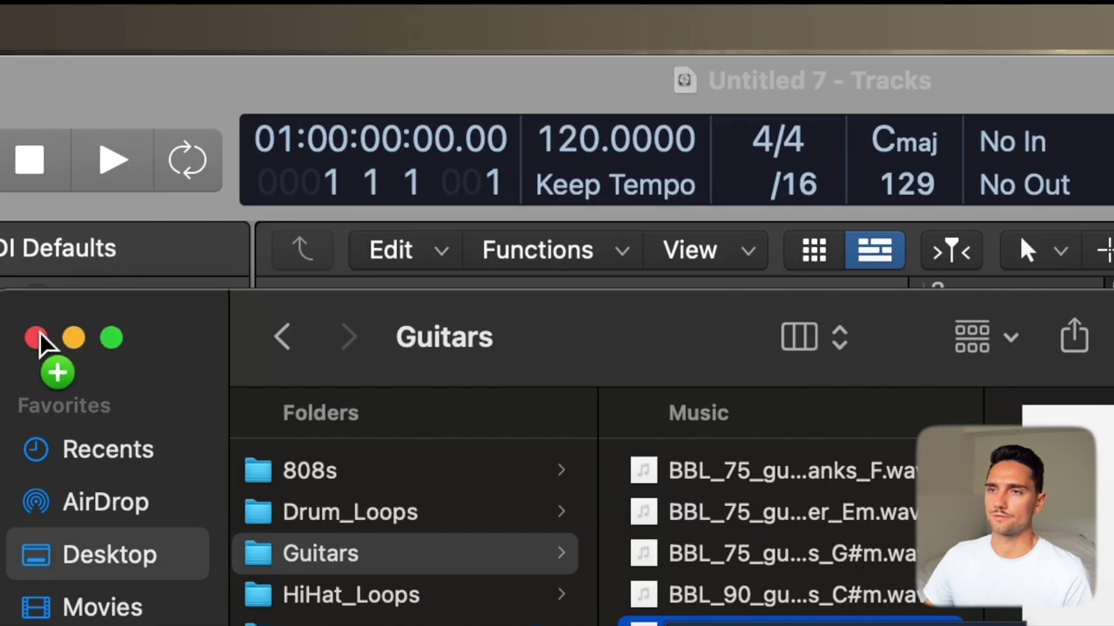
left_click_drag(39, 342, 35, 336)
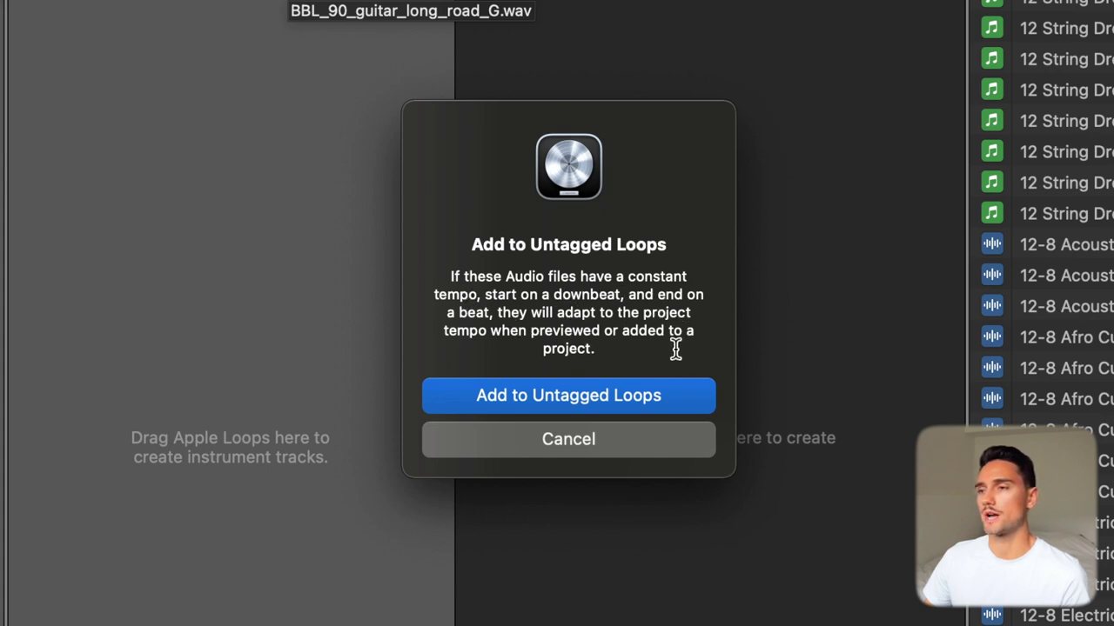
- Confirm Add to Untagged Loops, preview the guitar loop in User Loops, and widen its Beats column
left_click(596, 391)
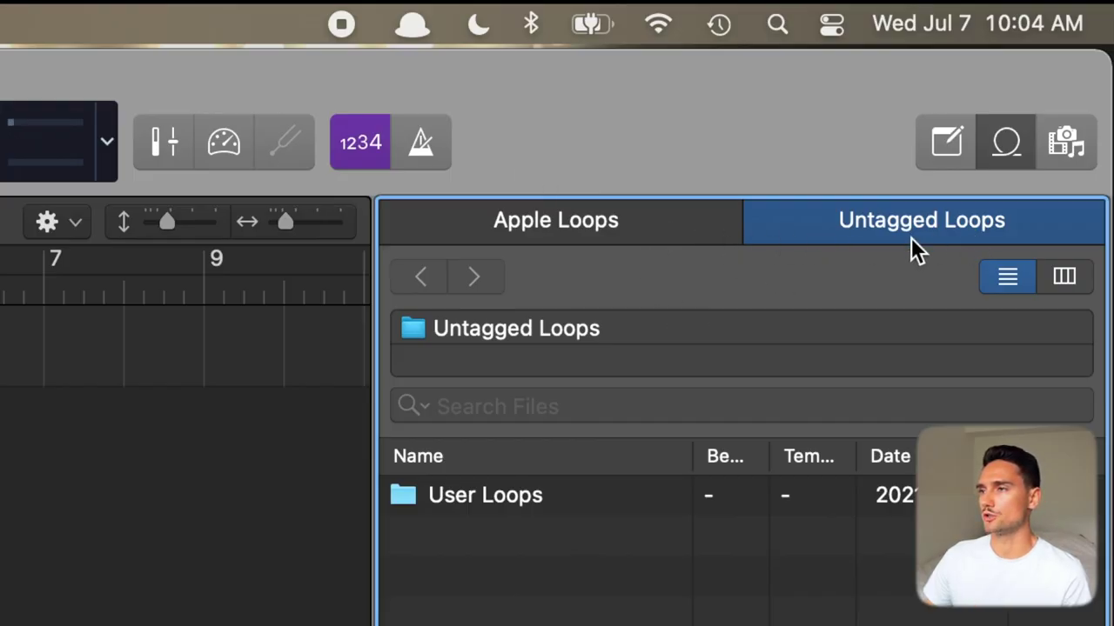
double_click(514, 496)
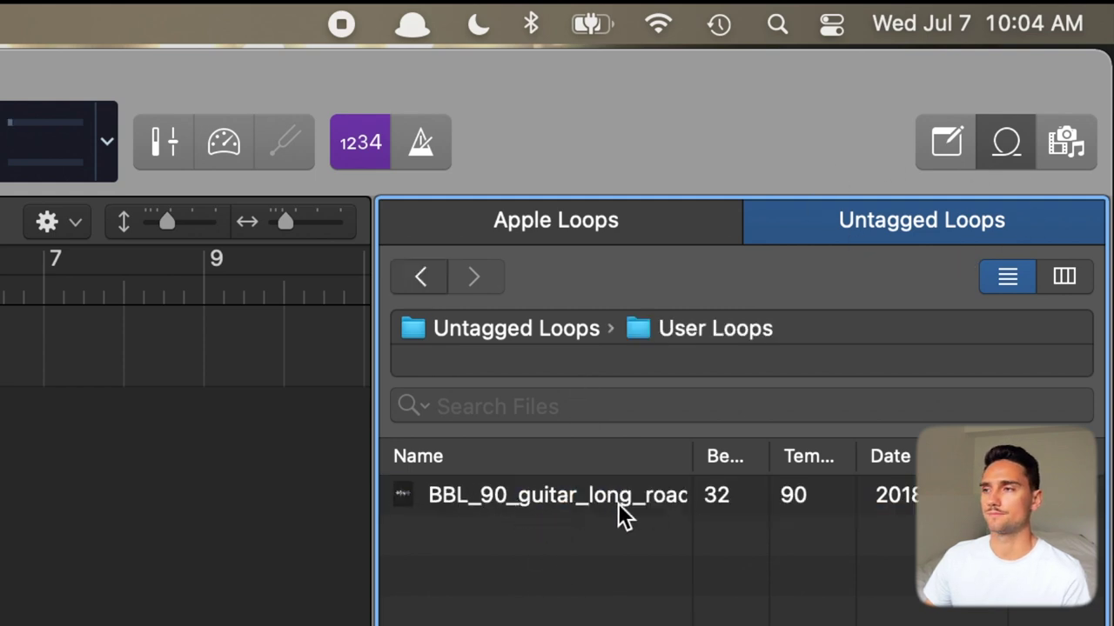
left_click(620, 500)
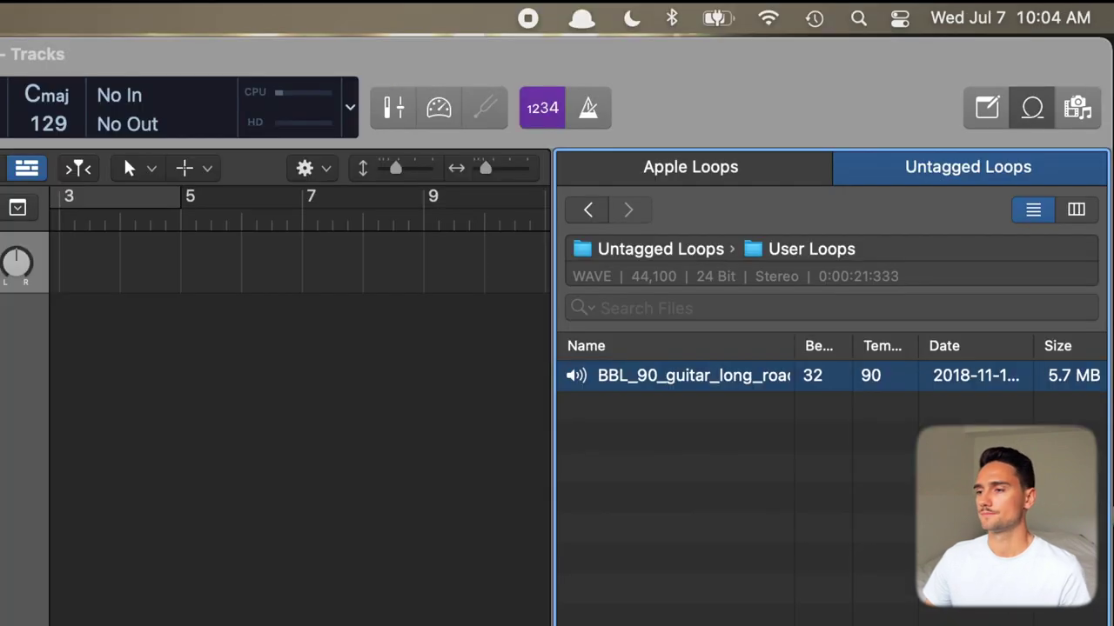
left_click(693, 388)
left_click_drag(853, 346, 888, 342)
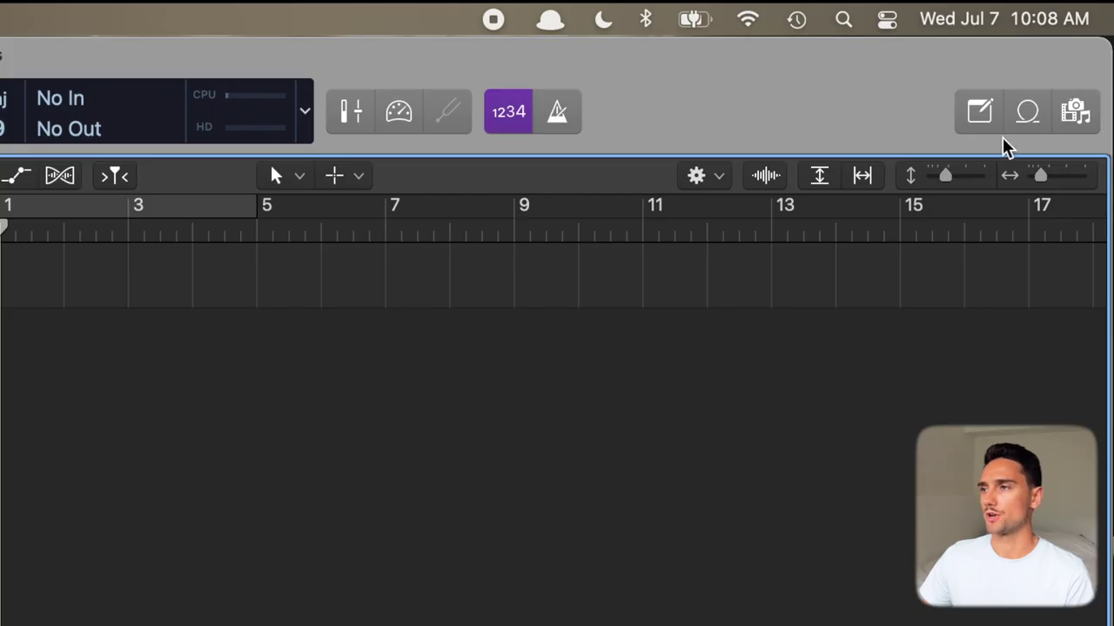
- Add the Capsun Audio Bedroom Beats & Lofi Hip-Hop folder to Untagged Loops and confirm the prompt
left_click(1027, 115)
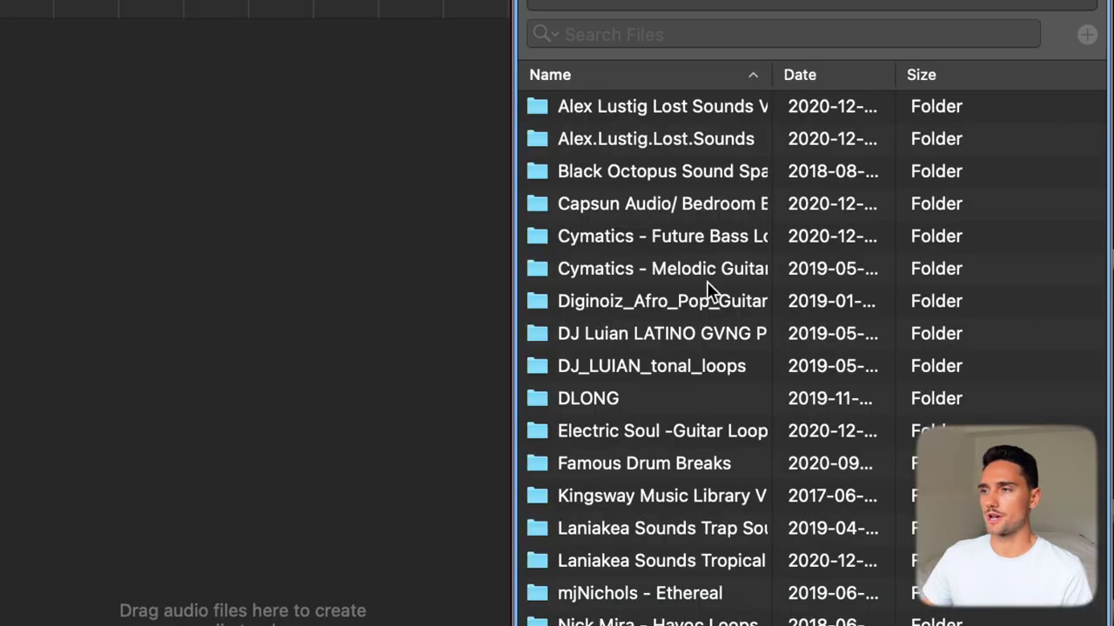
left_click(643, 208)
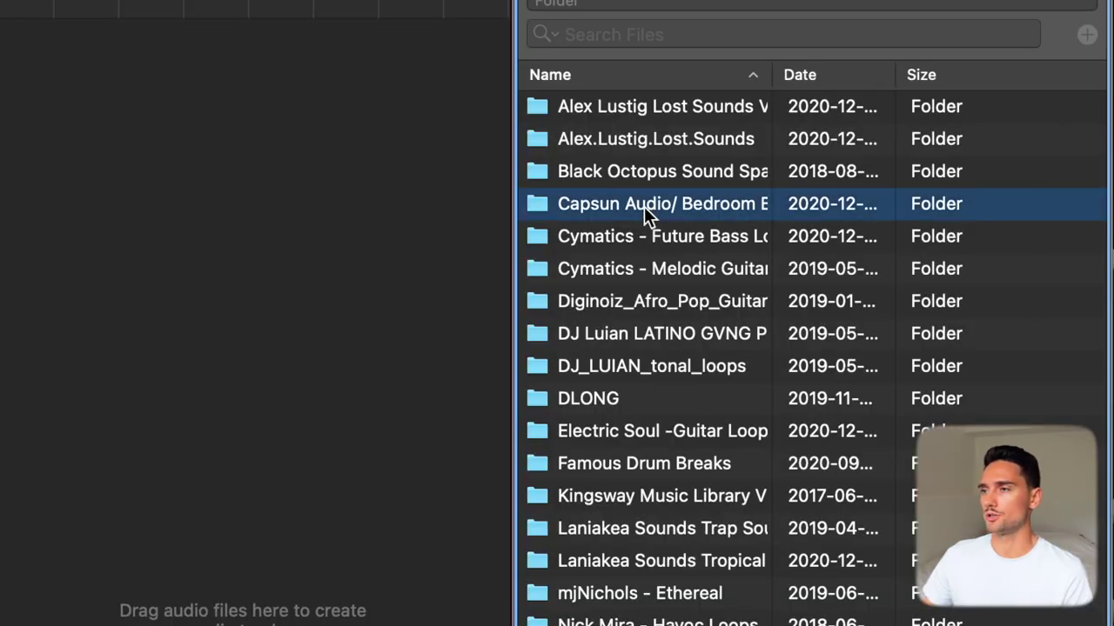
right_click(641, 202)
left_click(701, 305)
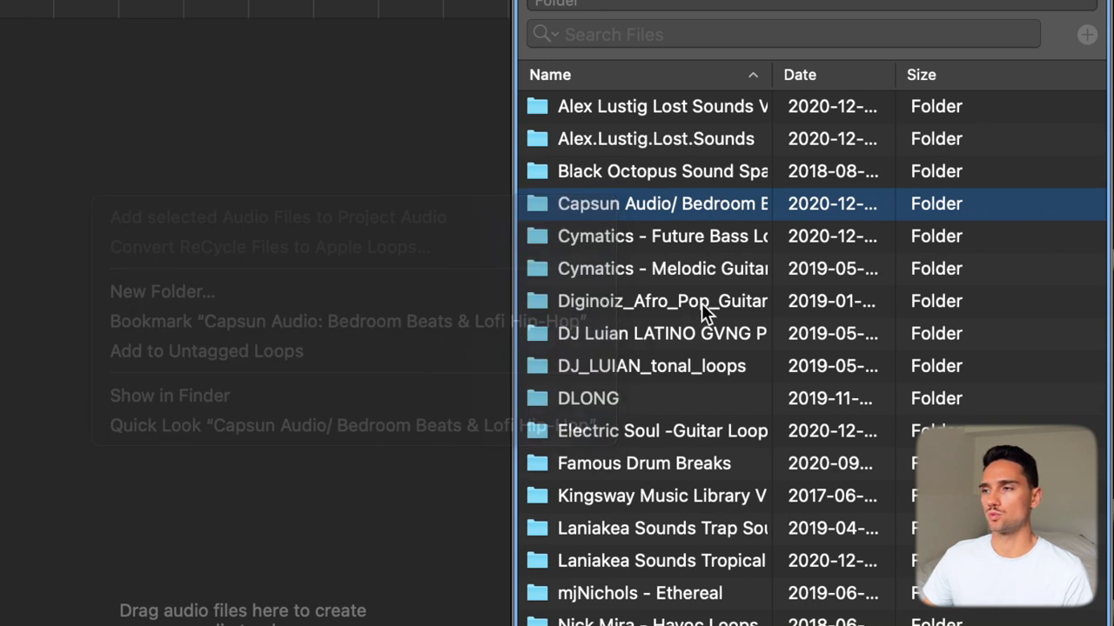
right_click(641, 202)
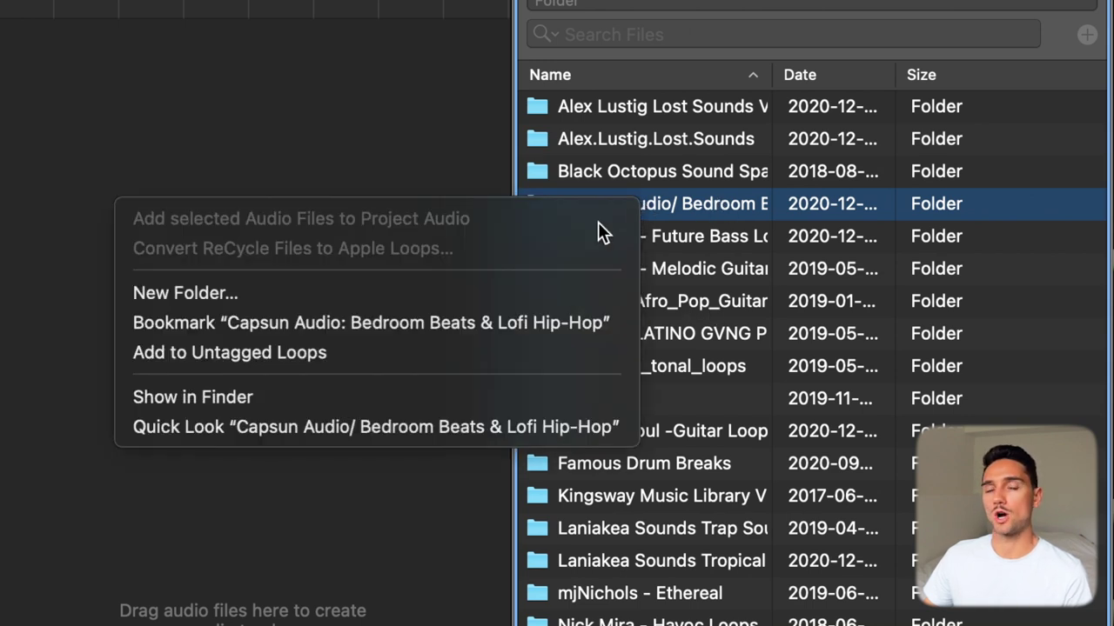
left_click(277, 356)
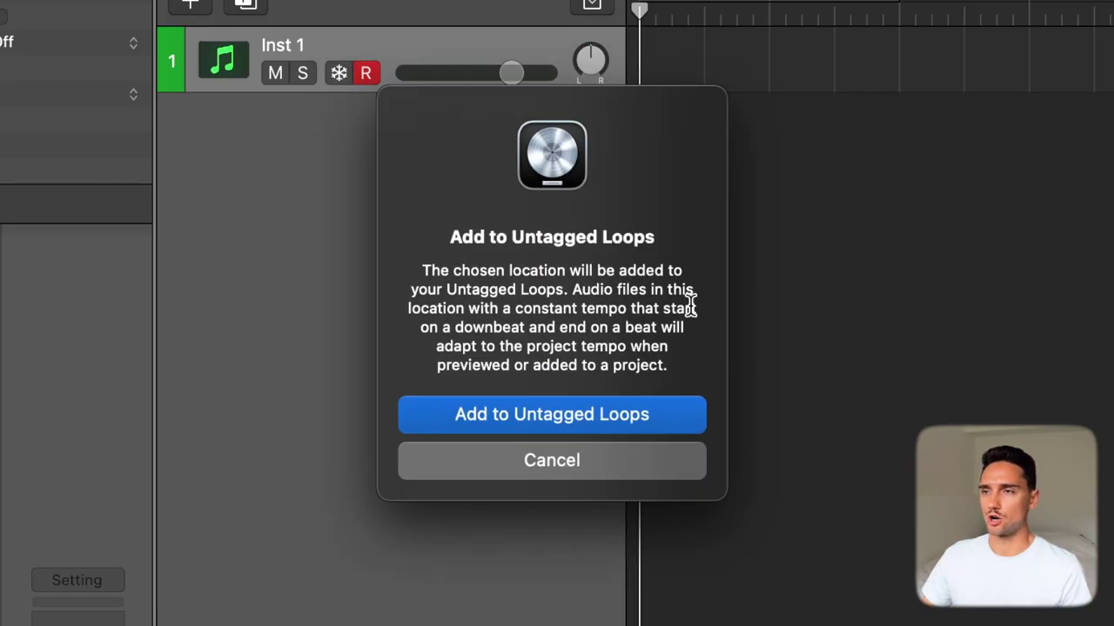
left_click_drag(573, 185, 564, 254)
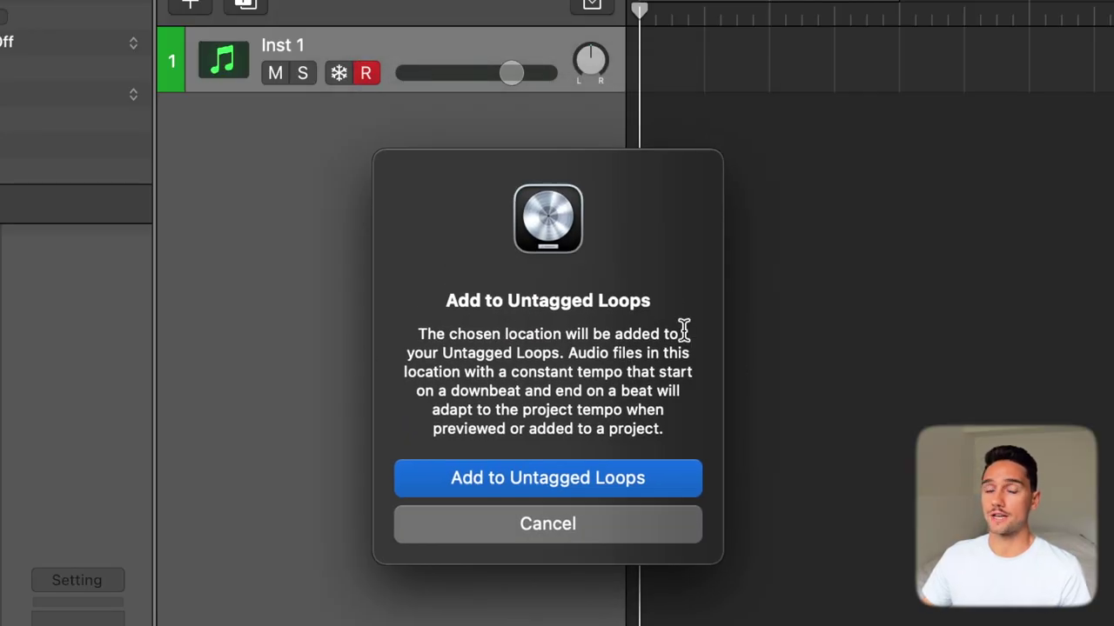
left_click(474, 483)
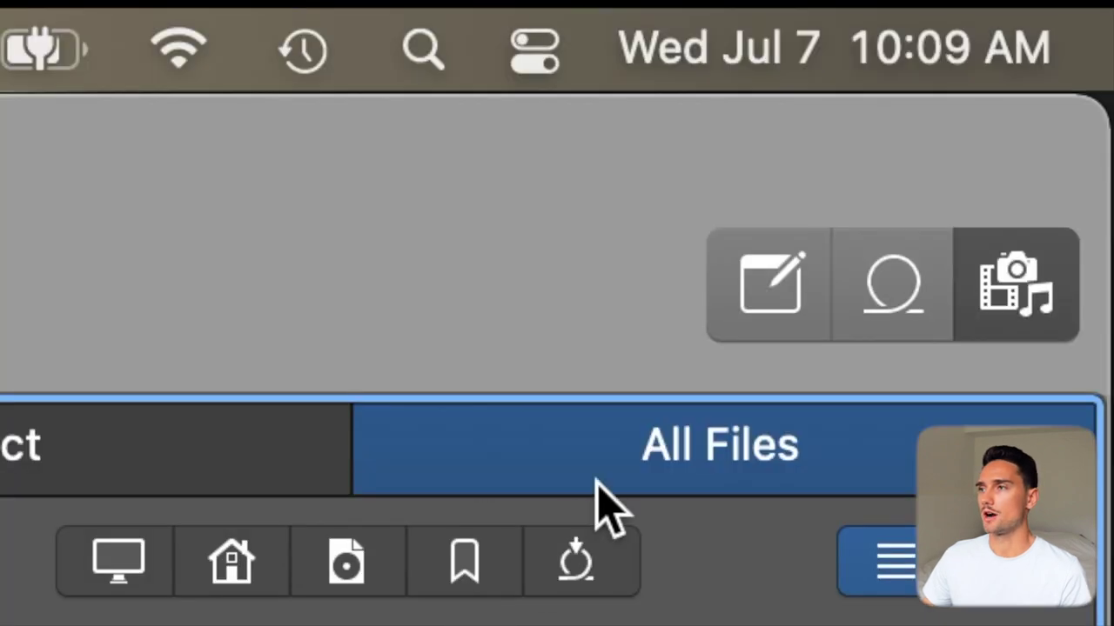
- Open Capsun Audio under Untagged Loops and browse its 808s, Drum_Loops and Guitars subfolders
left_click(913, 309)
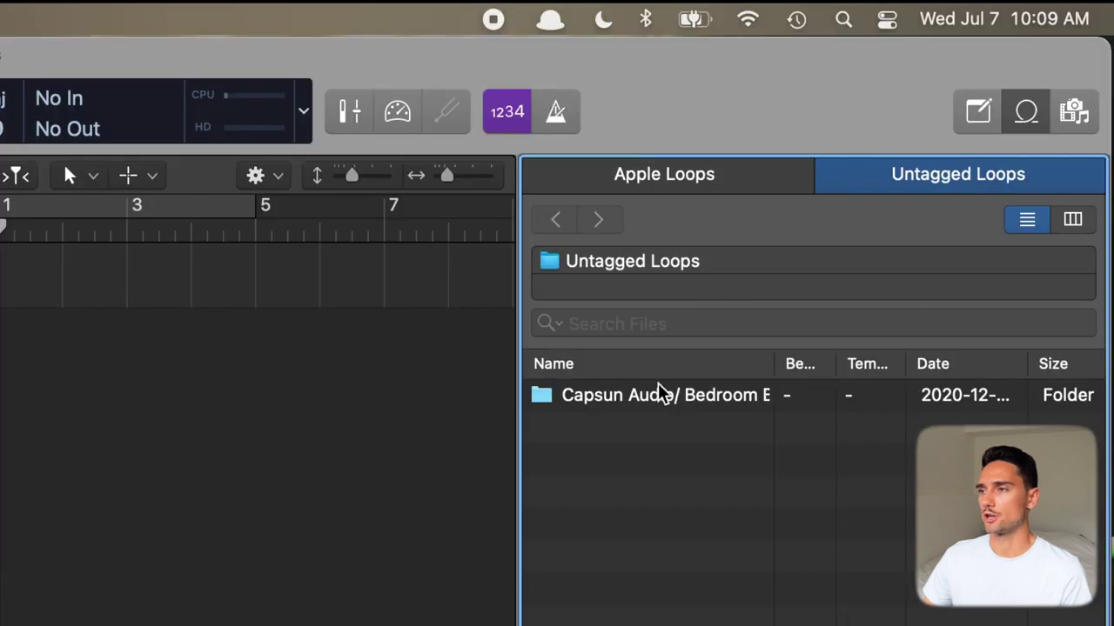
double_click(661, 395)
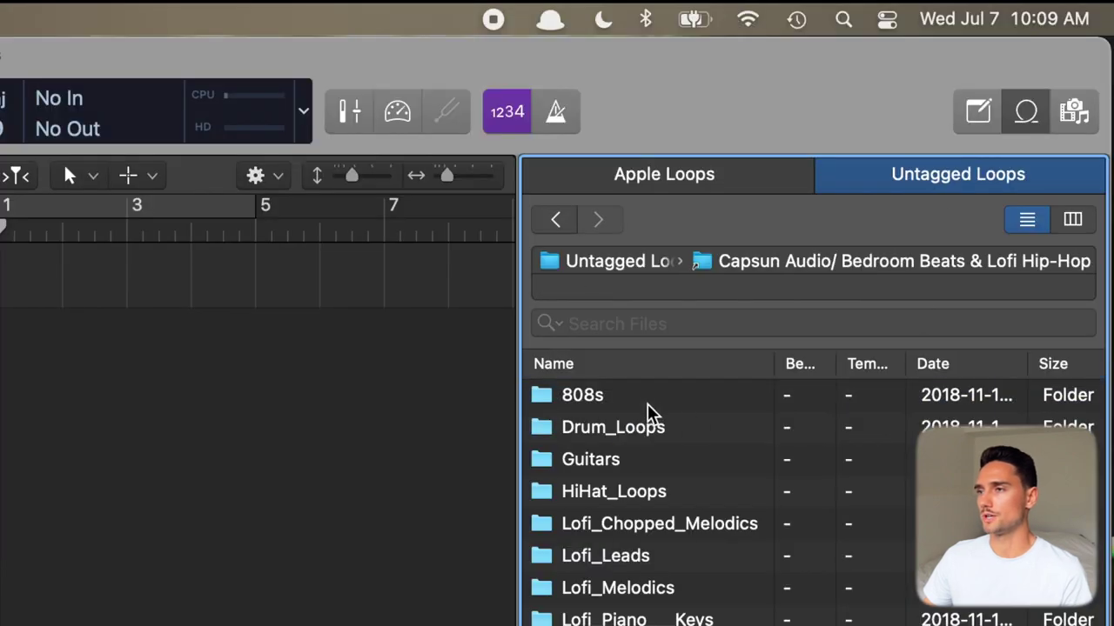
left_click(649, 398)
left_click(646, 429)
left_click(629, 459)
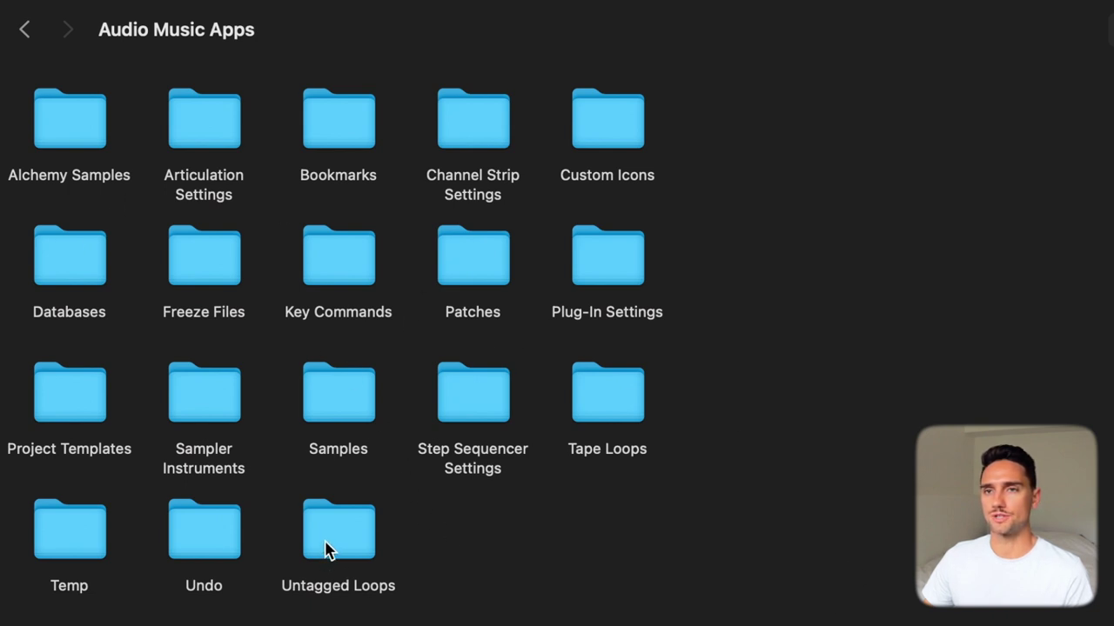
- Open Finder's Untagged Loops folder and select the DJ_LUIAN_tonal_loops folder
double_click(326, 549)
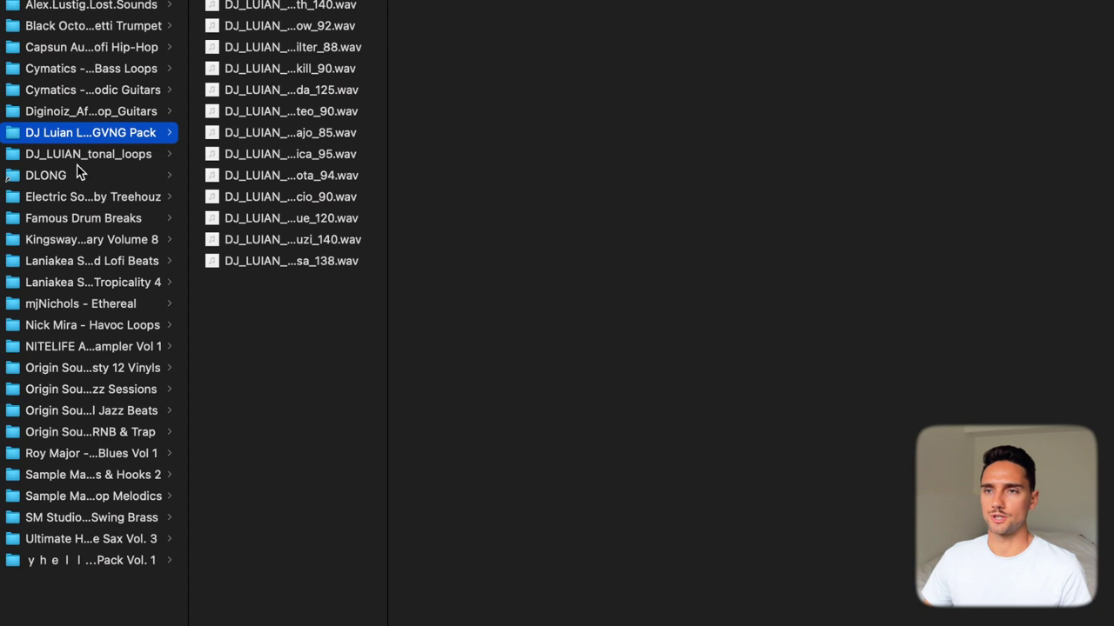
left_click(81, 153)
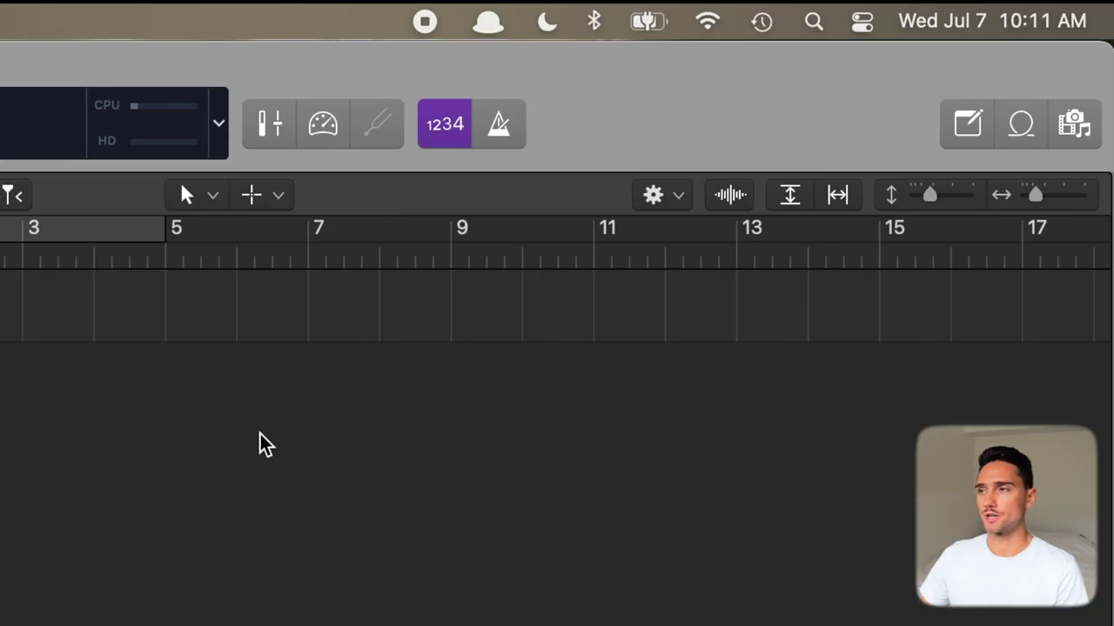
- Open DJ_LUIAN_tonal_loops in Untagged Loops and preview a guitar loop and a key loop
key("o")
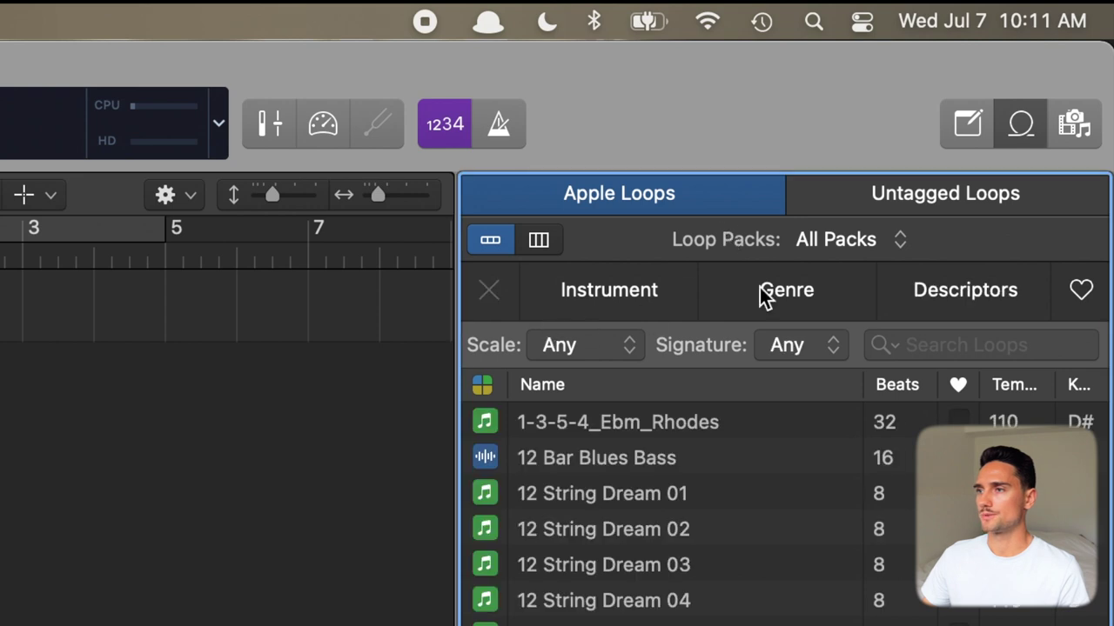
left_click(915, 209)
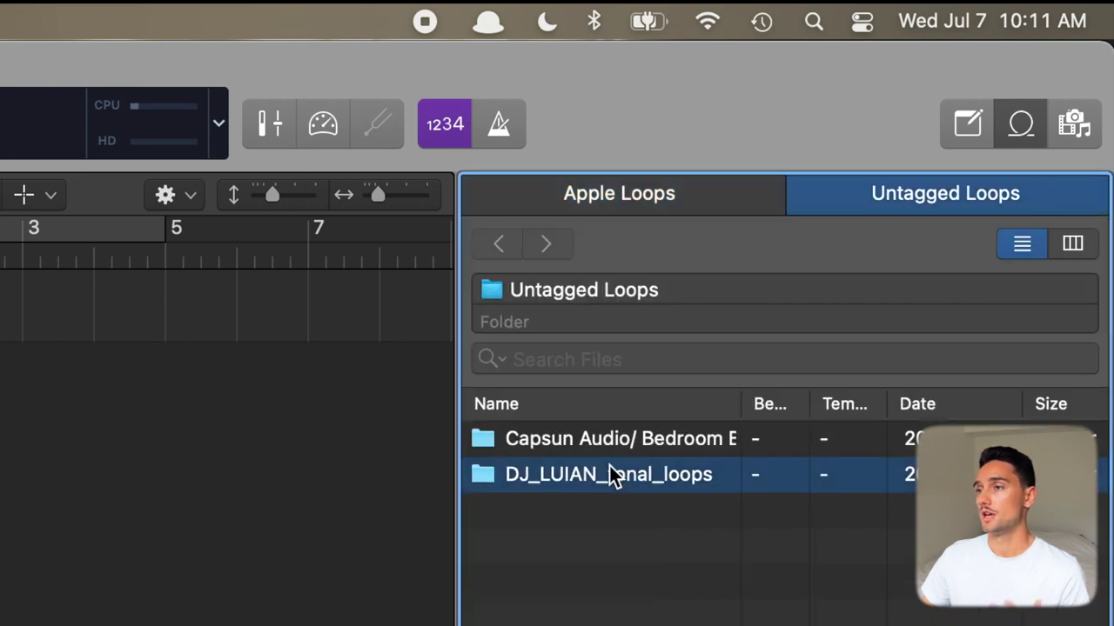
double_click(609, 473)
left_click(681, 475)
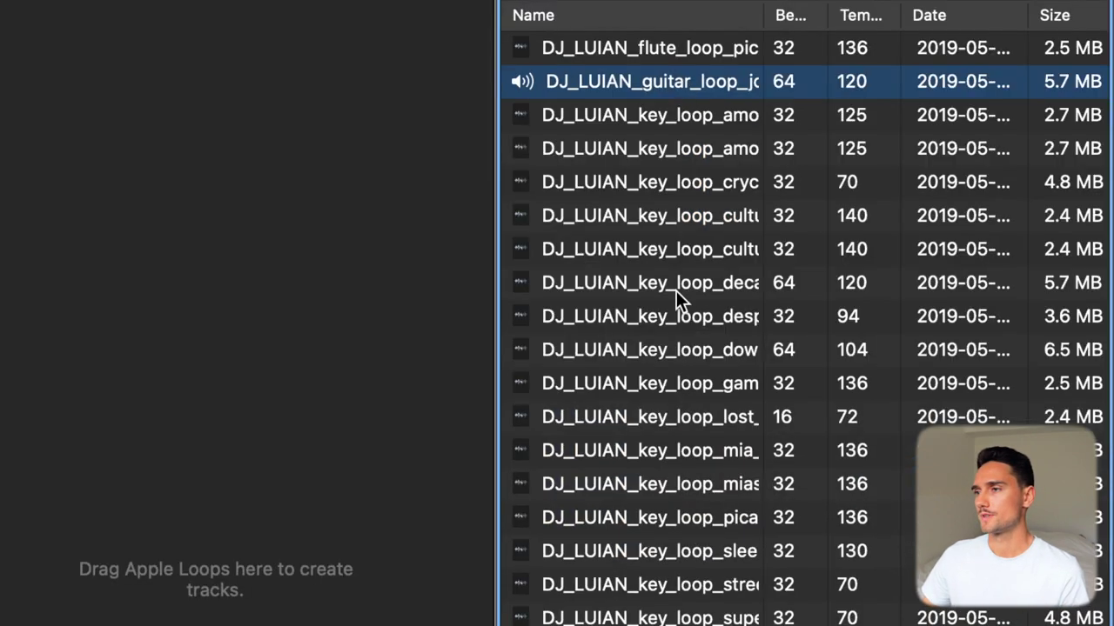
left_click(676, 287)
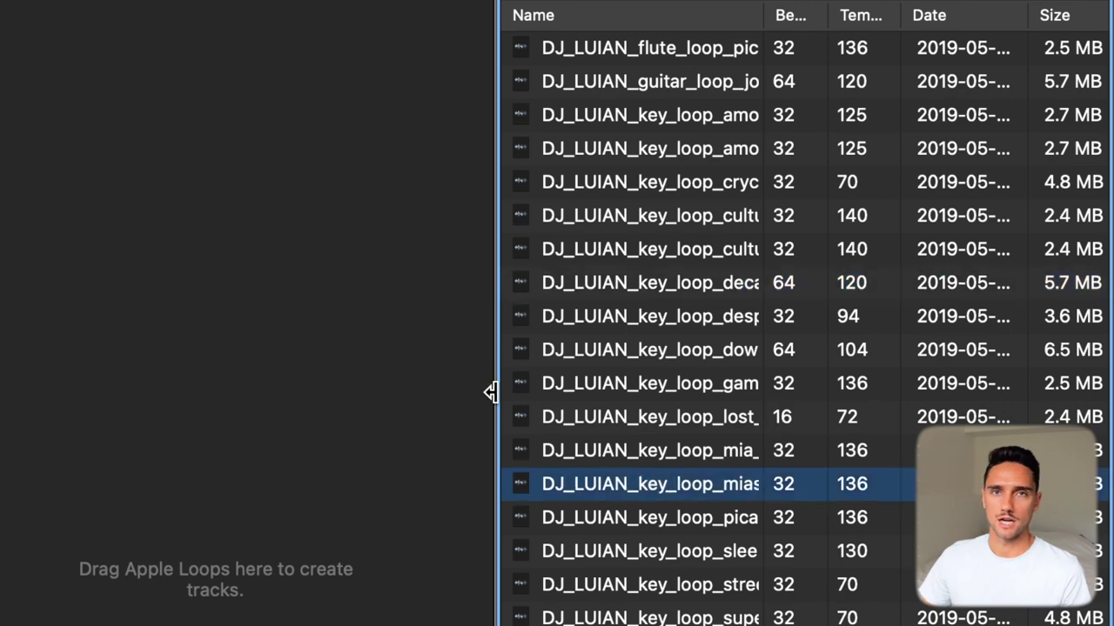